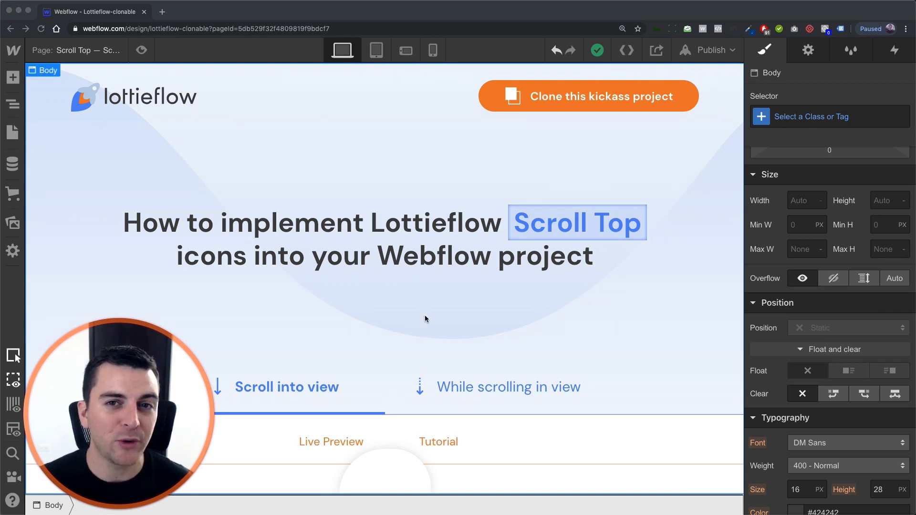
Step: In Preview, scroll down to reveal the scroll-top icon and confirm it jumps back to the top
click(141, 50)
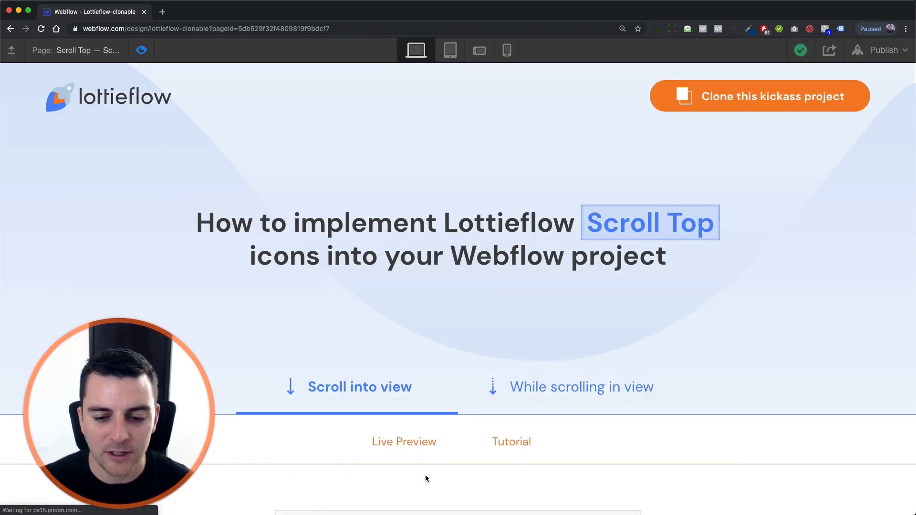
scroll(671, 417, down, 15)
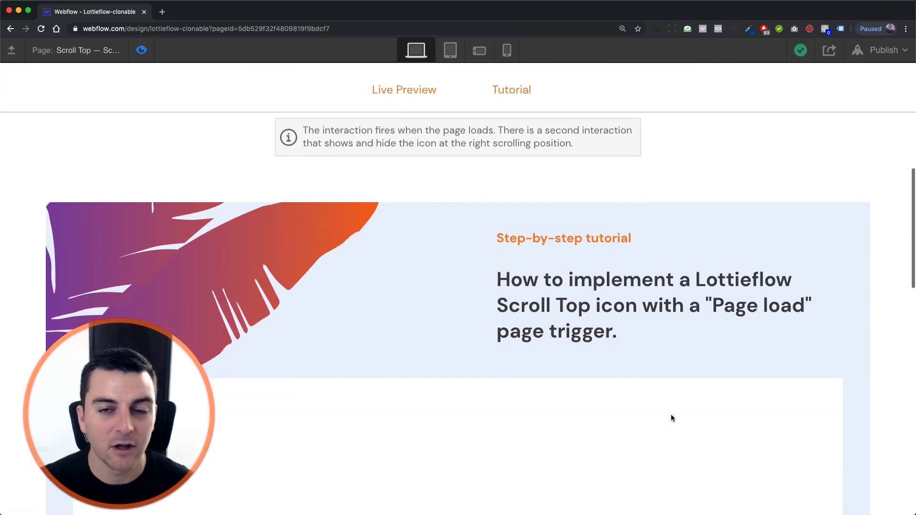
scroll(671, 418, down, 9)
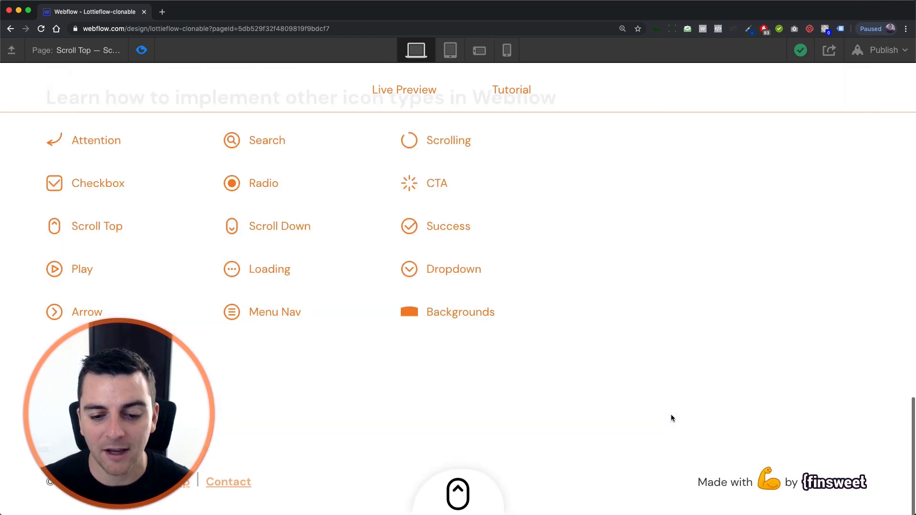
scroll(670, 418, up, 9)
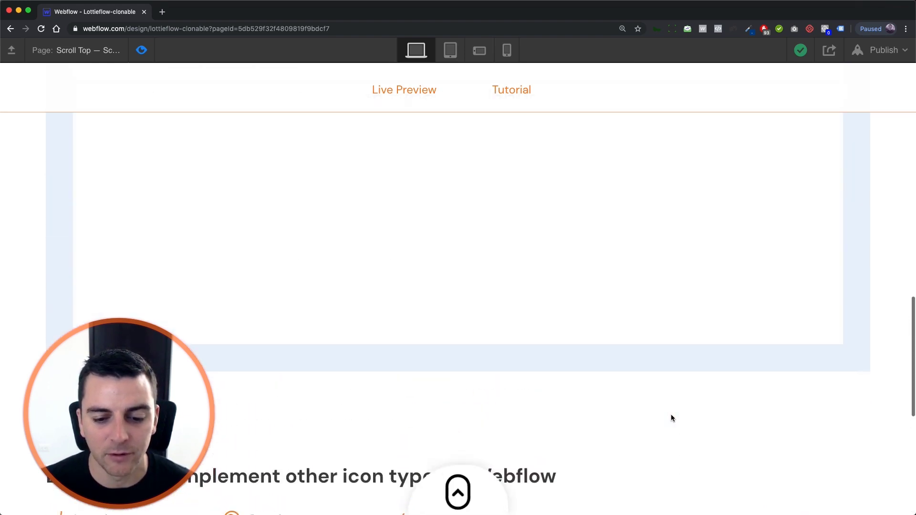
scroll(670, 418, down, 9)
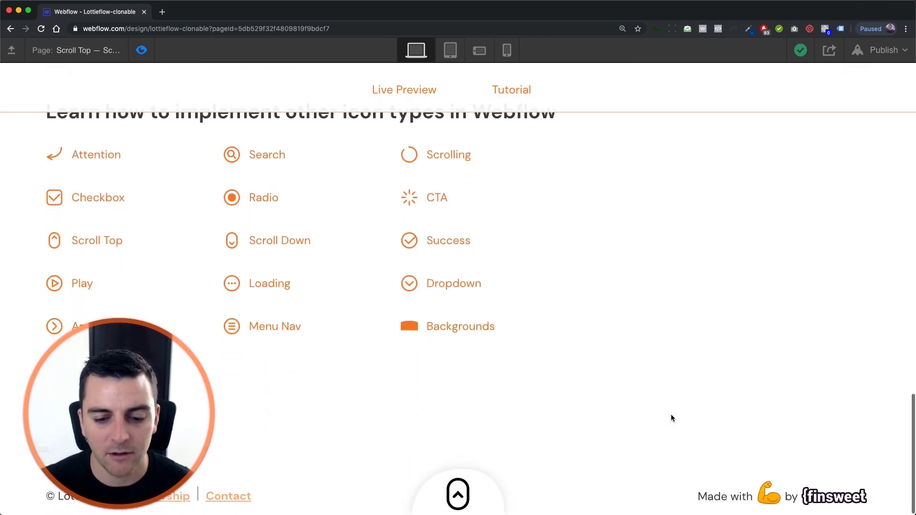
scroll(671, 418, up, 9)
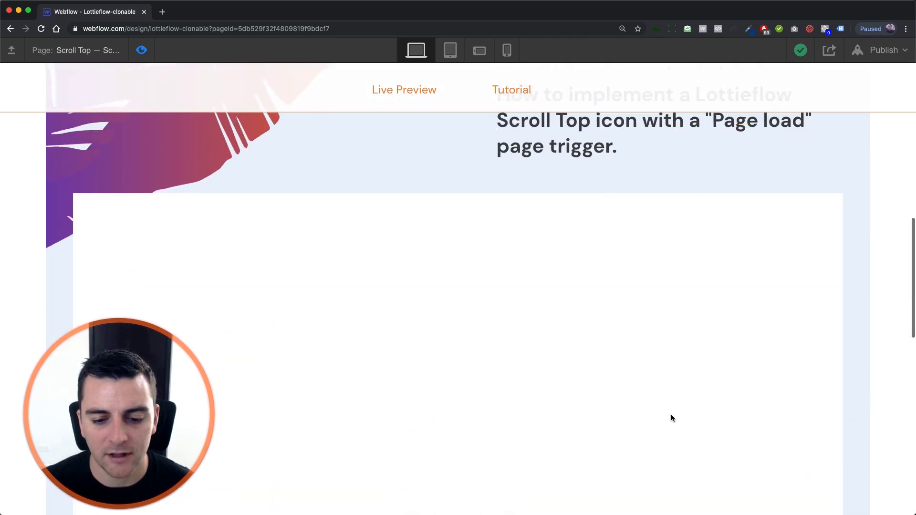
scroll(670, 418, down, 5)
scroll(671, 417, up, 10)
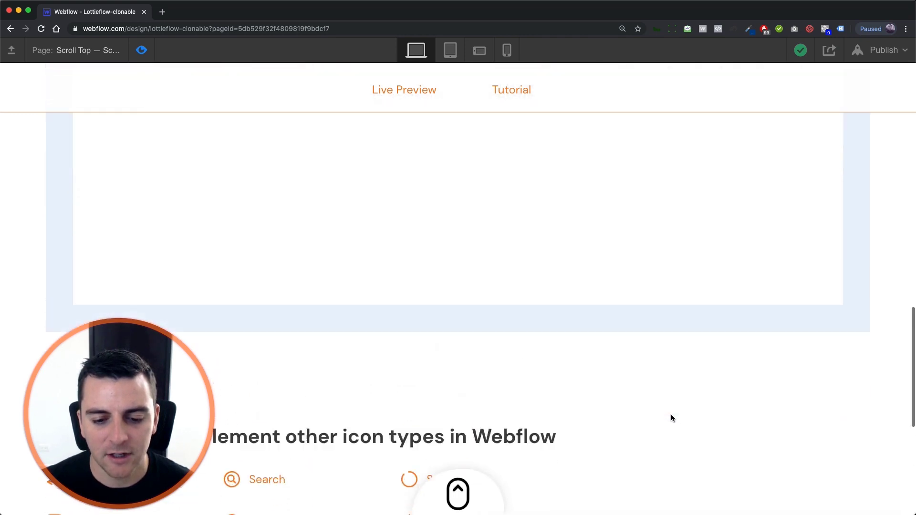
scroll(671, 418, up, 1)
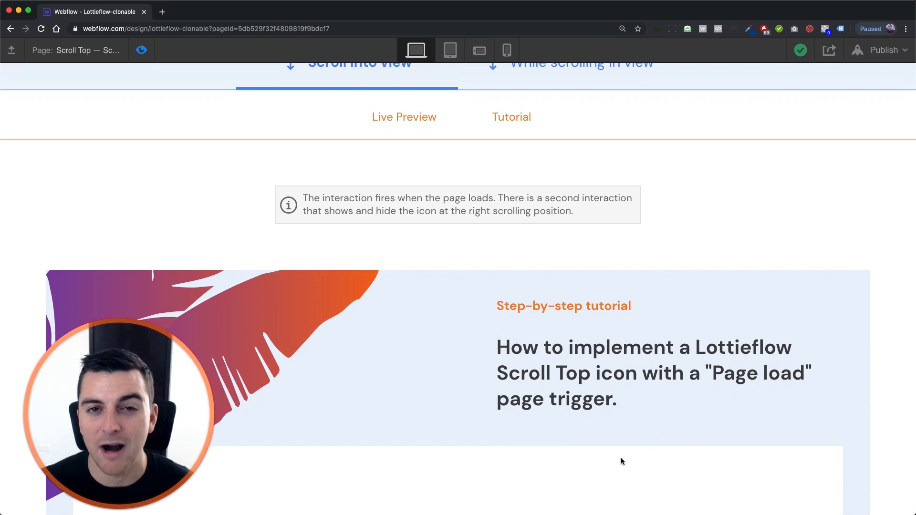
scroll(624, 458, down, 6)
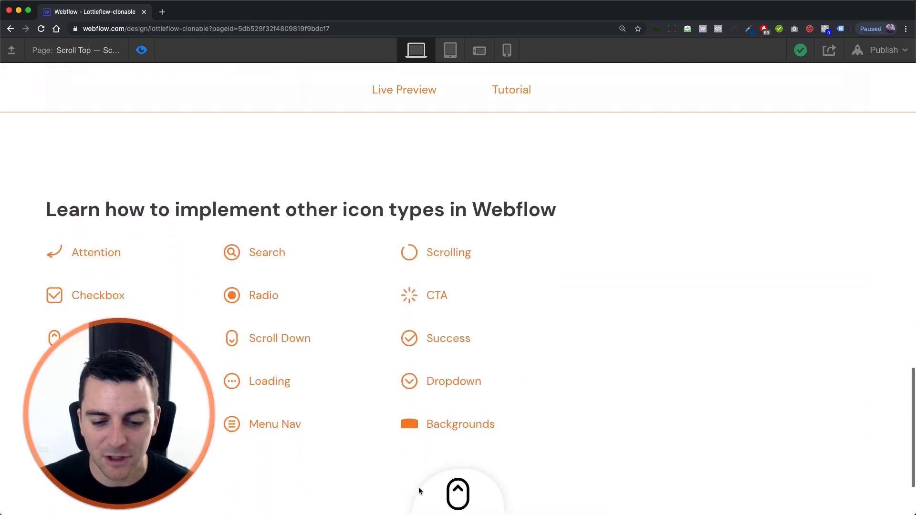
click(475, 492)
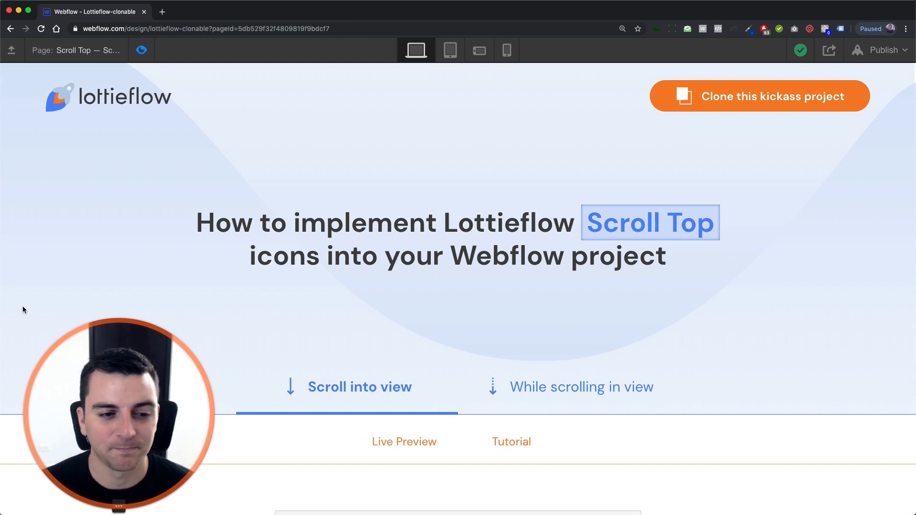
click(140, 51)
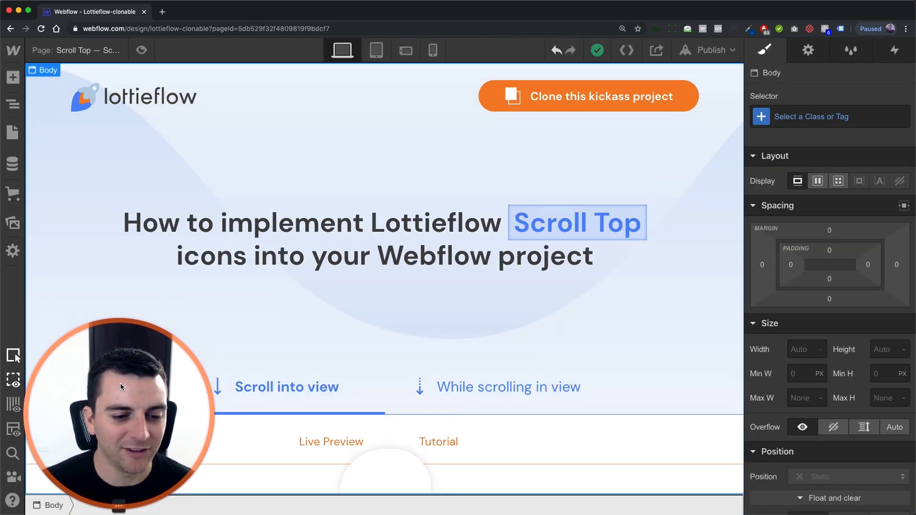
Step: Select [LF] Scroll Up Trigger in the Navigator and set its z-index to -1
drag(175, 317, 566, 366)
click(9, 114)
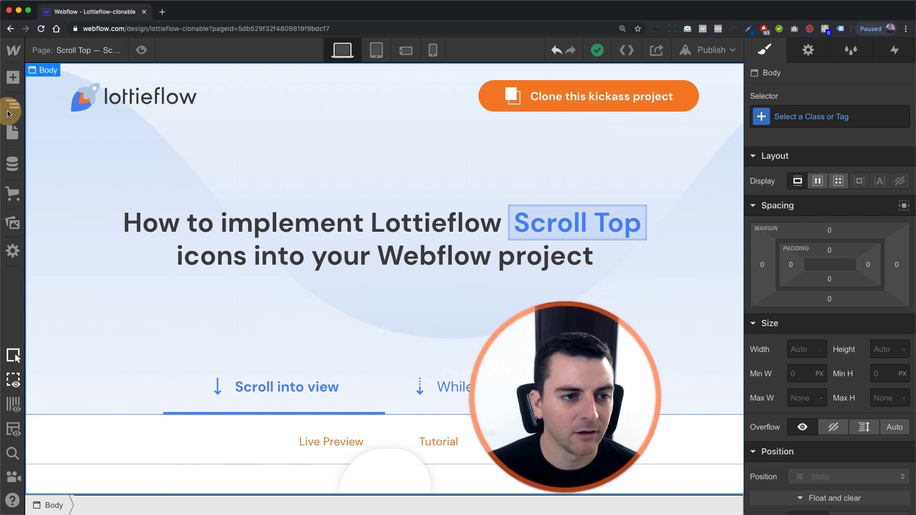
click(10, 106)
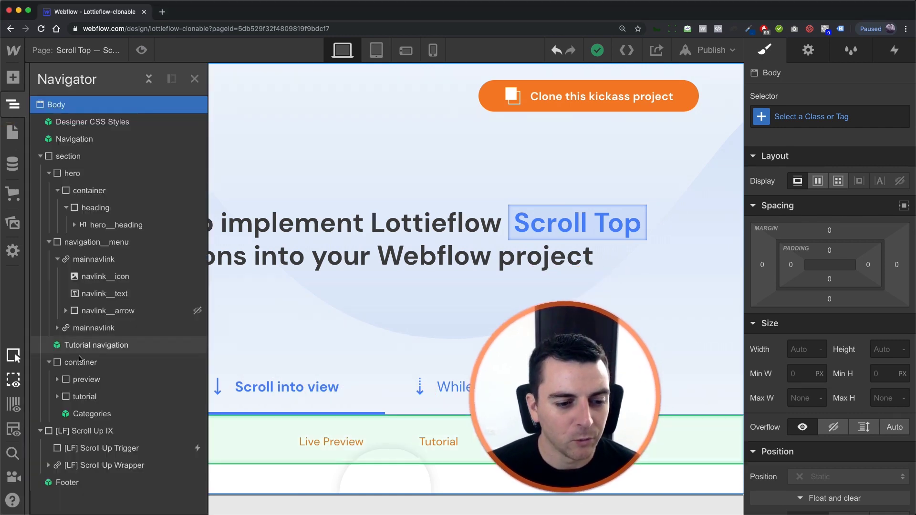
click(112, 449)
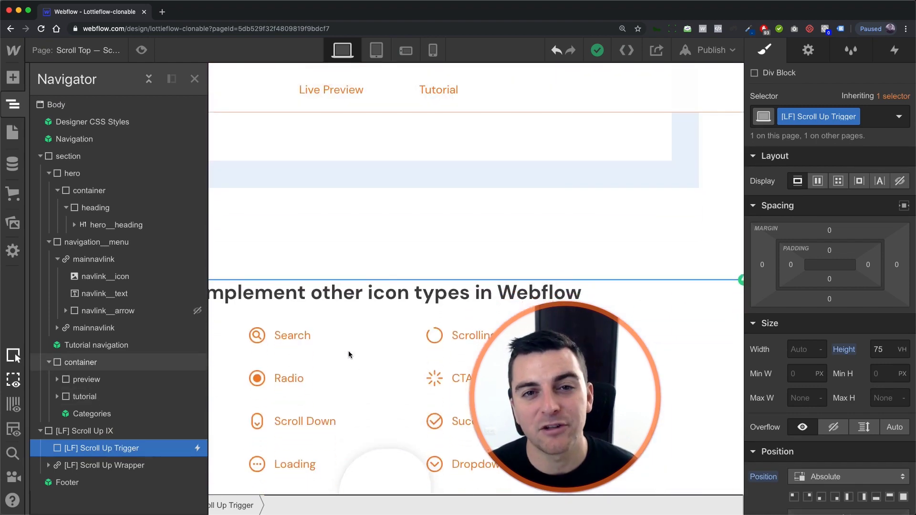
scroll(474, 251, down, 3)
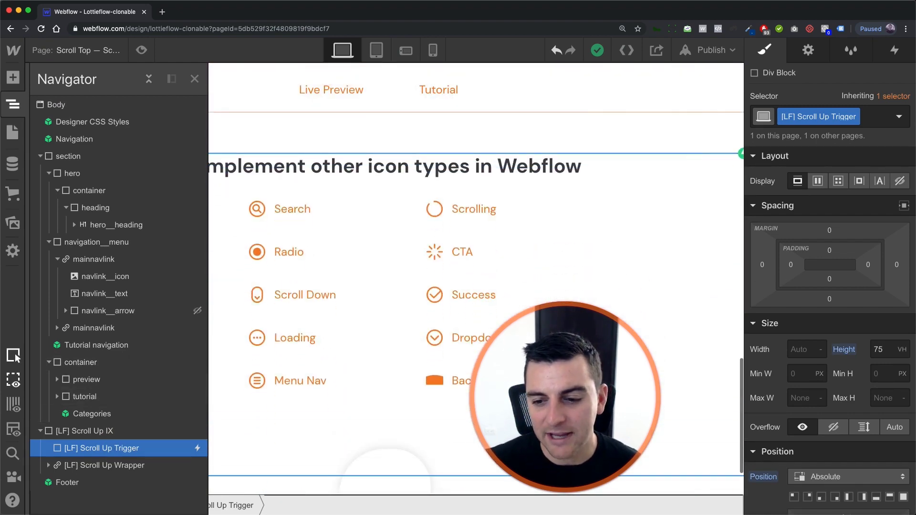
scroll(859, 429, down, 3)
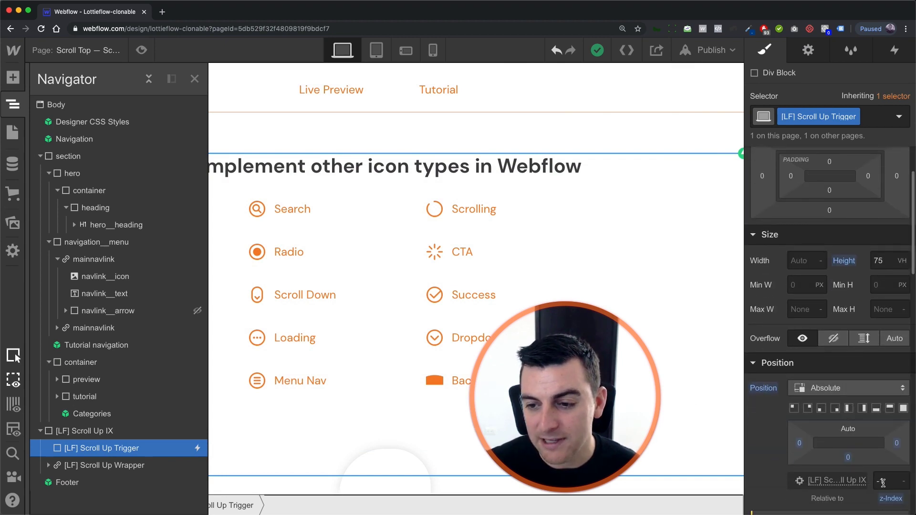
text(1)
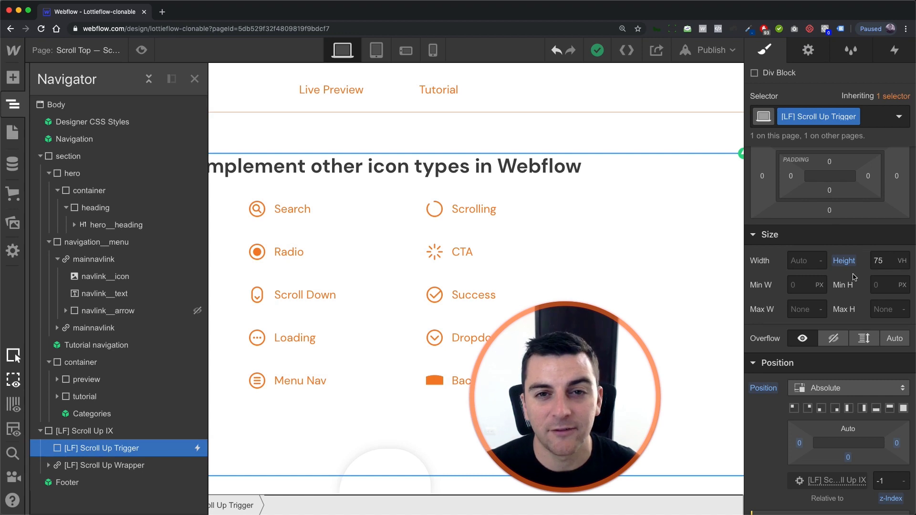
Step: Inspect the Scroll Up IX, Wrapper, Container and Lottie Icon, then reselect the Trigger
click(109, 431)
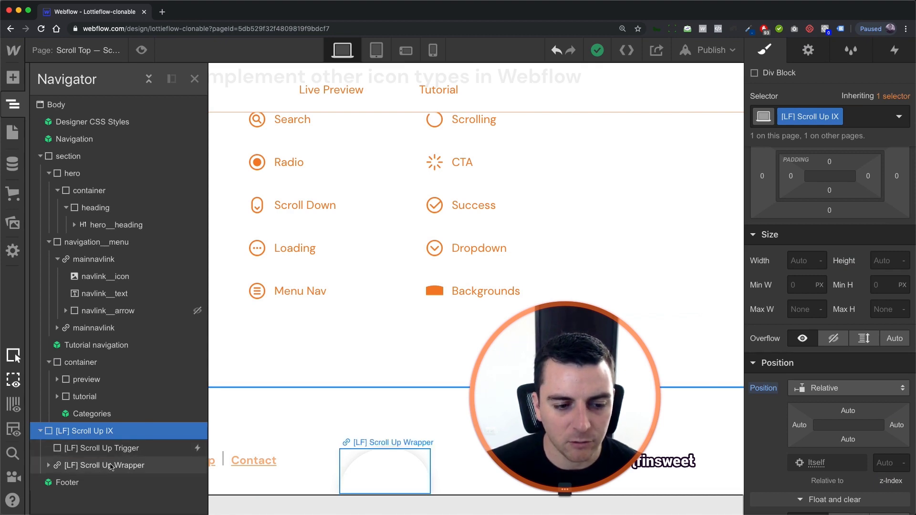
click(88, 466)
click(49, 466)
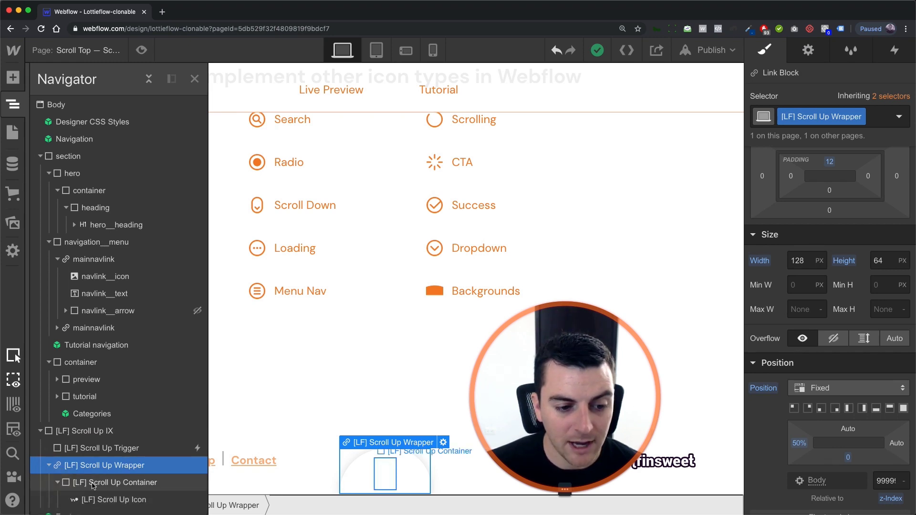
click(58, 484)
click(104, 496)
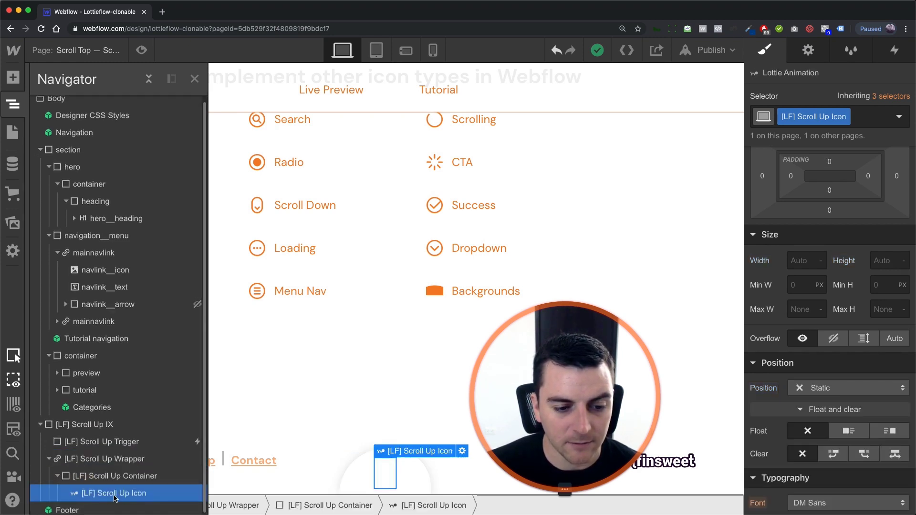
click(631, 336)
scroll(854, 330, down, 3)
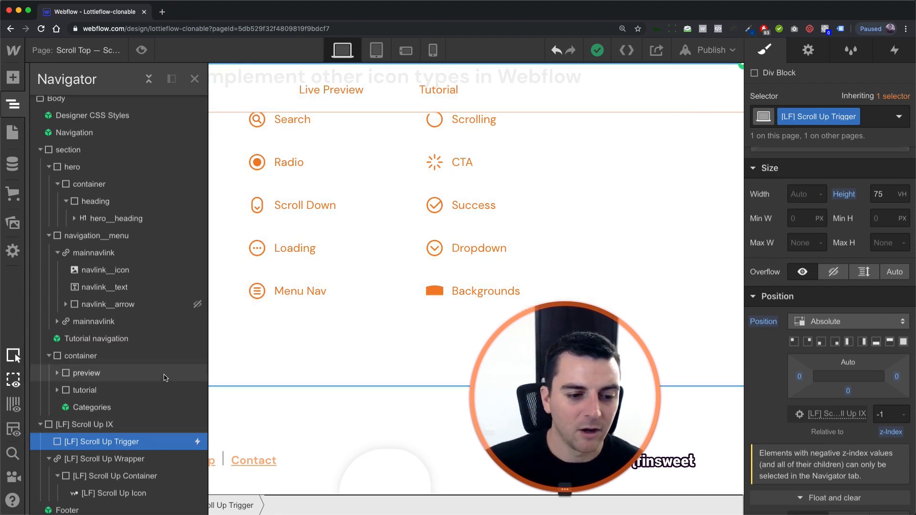
click(195, 80)
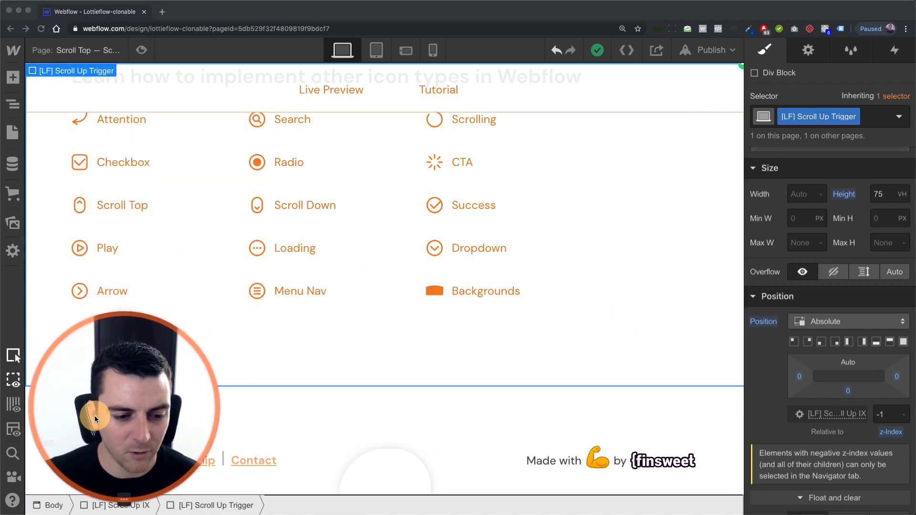
Step: Show the trigger's Interactions, listing the Scroll up circle and Scroll up into/out of view triggers
click(903, 52)
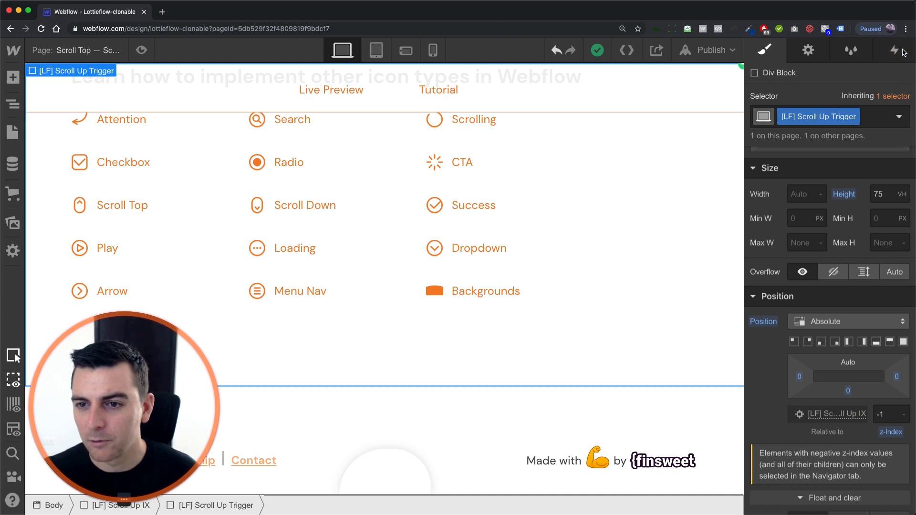
click(896, 51)
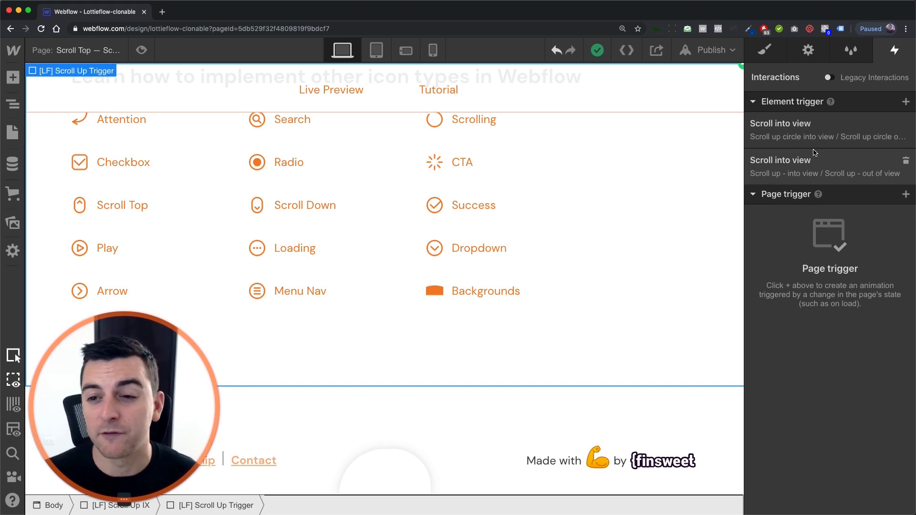
click(828, 142)
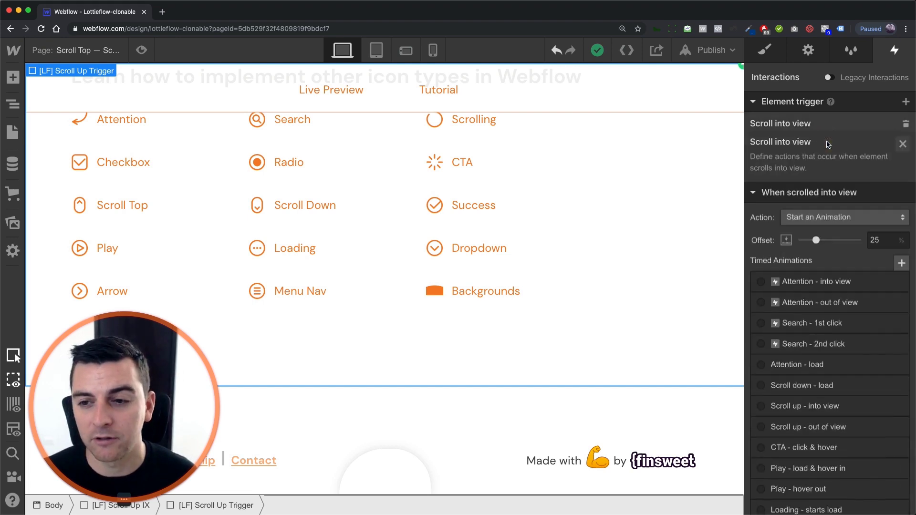
scroll(883, 307, down, 1)
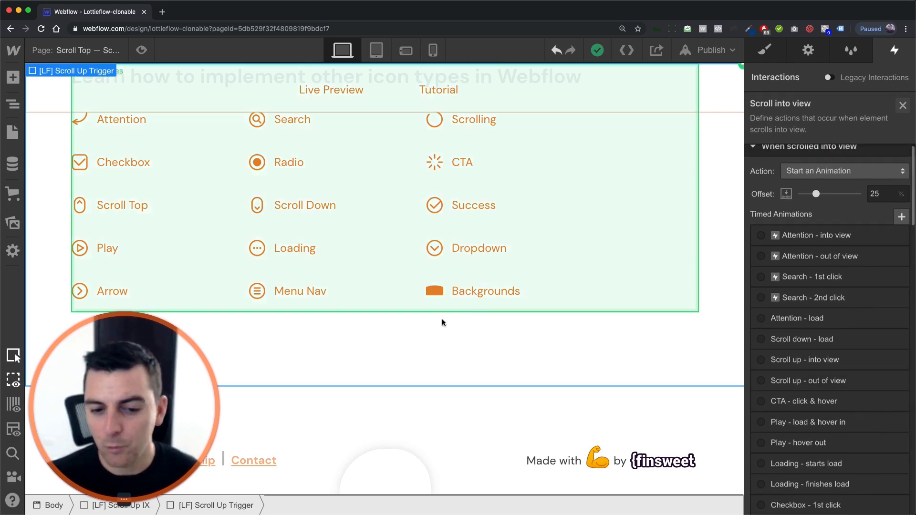
scroll(513, 339, up, 3)
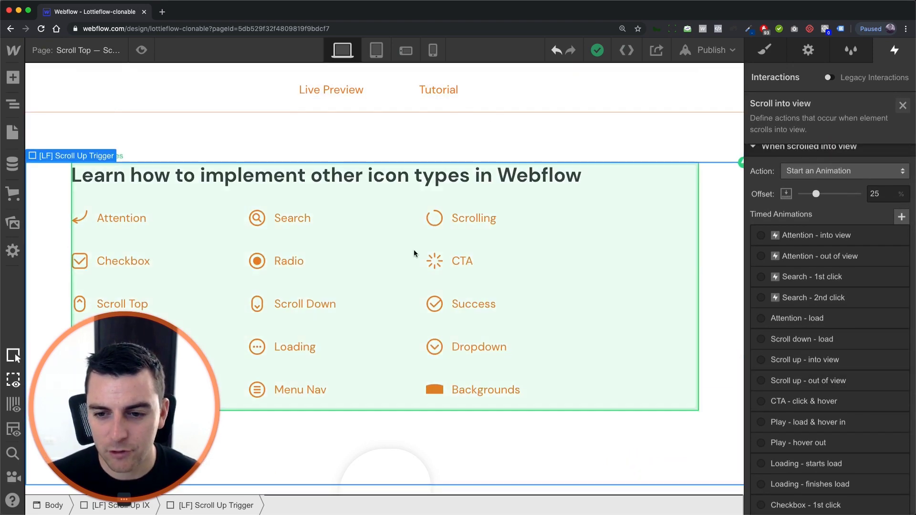
scroll(683, 315, down, 2)
scroll(683, 315, up, 6)
scroll(683, 315, down, 3)
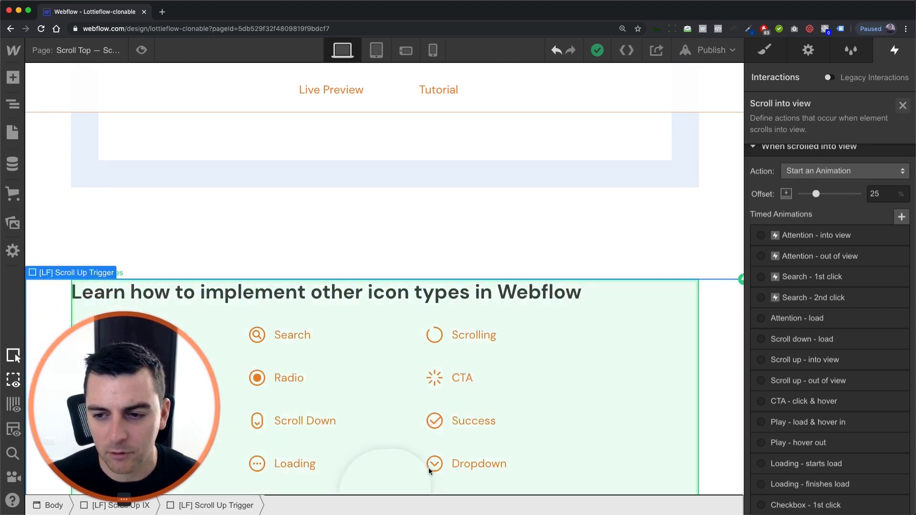
scroll(813, 322, down, 8)
scroll(813, 329, down, 3)
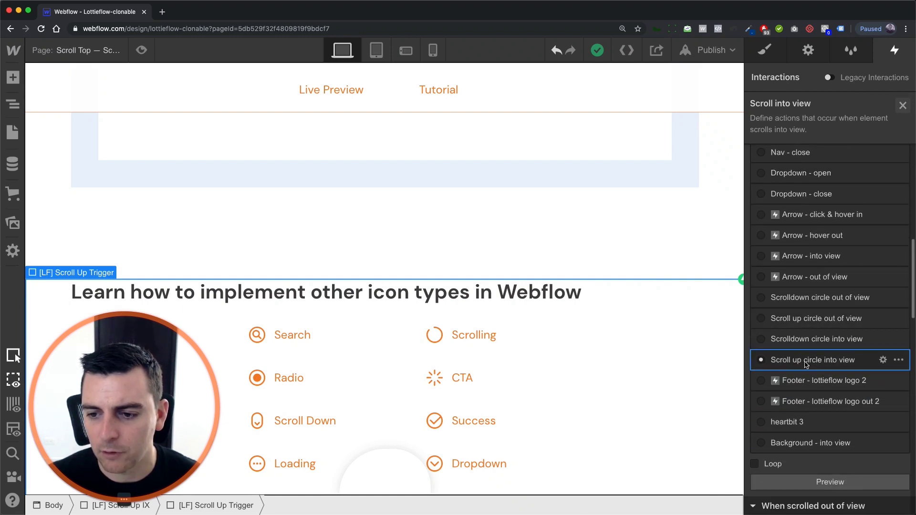
click(822, 361)
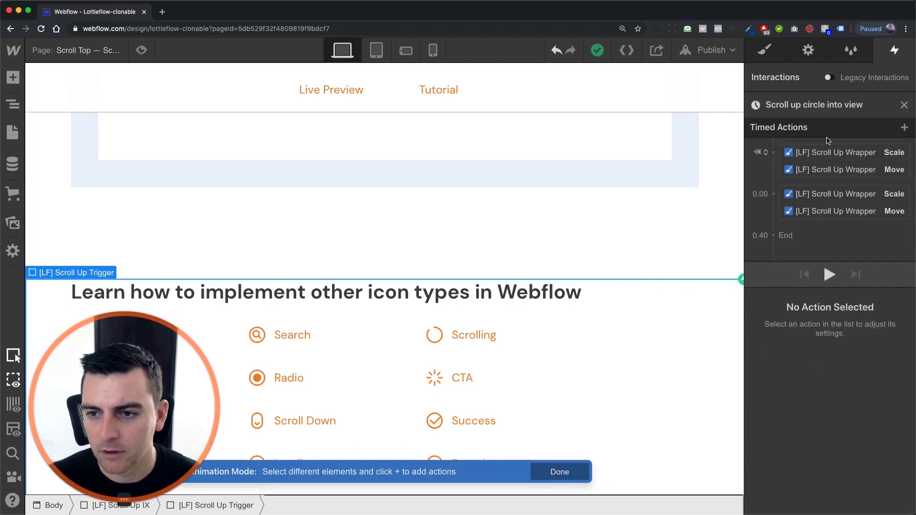
click(805, 153)
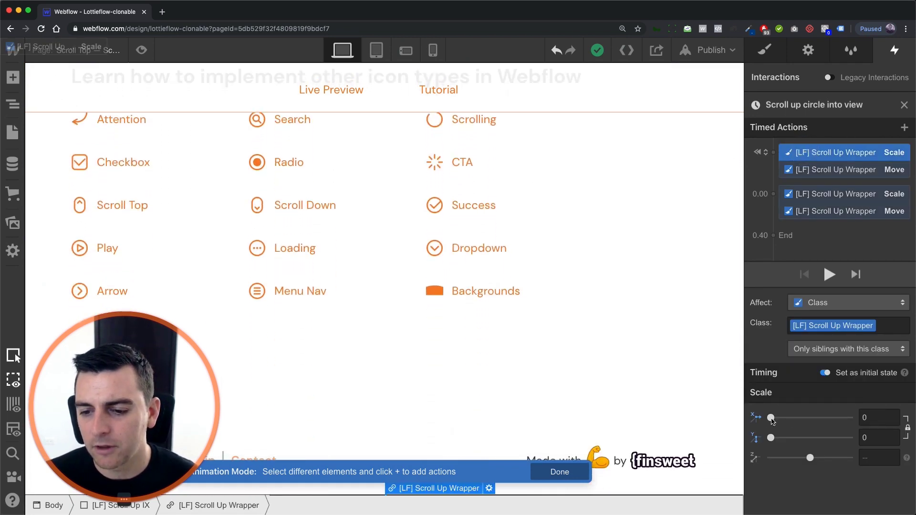
click(841, 169)
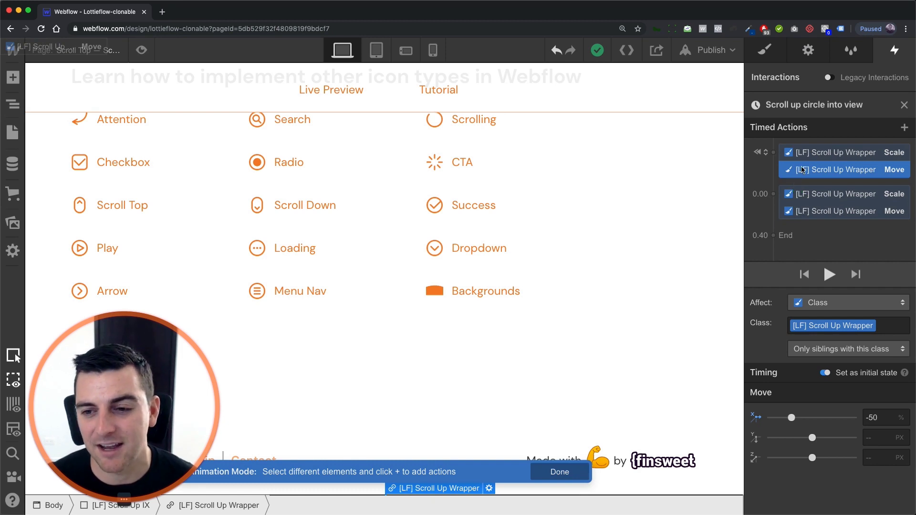
click(800, 214)
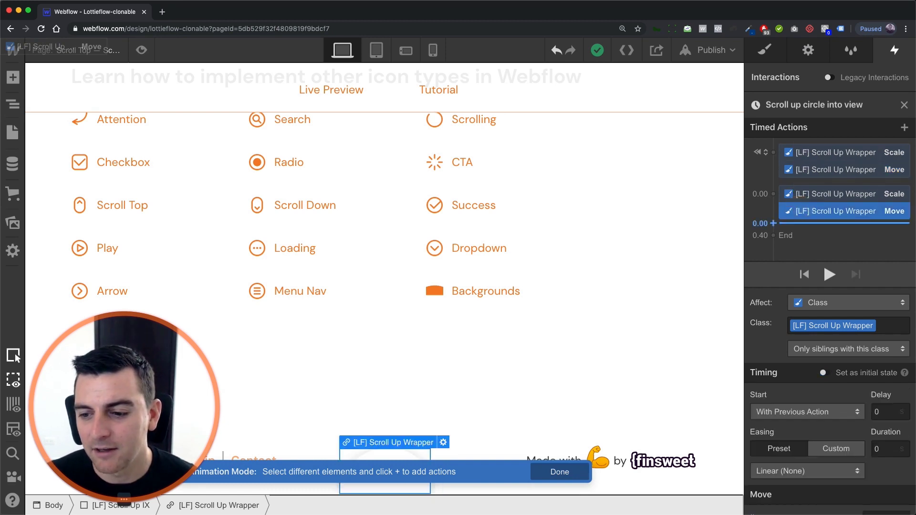
scroll(872, 419, down, 1)
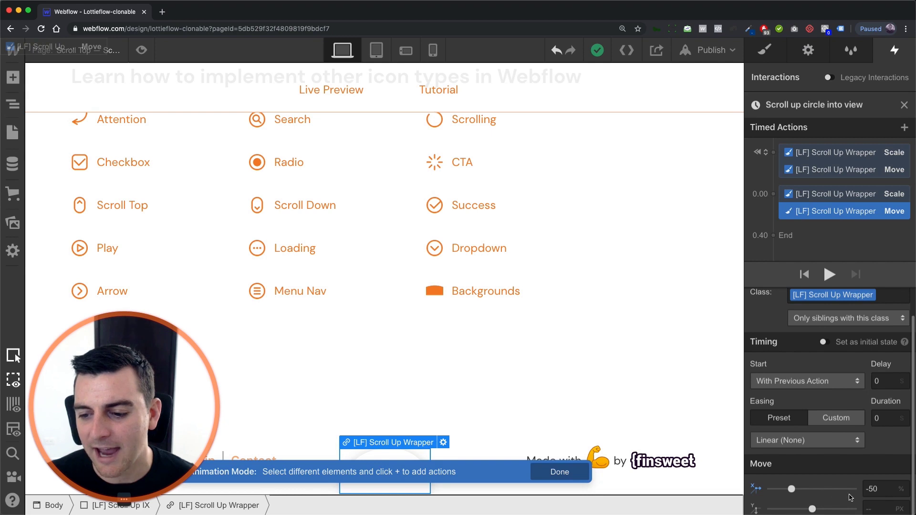
click(830, 170)
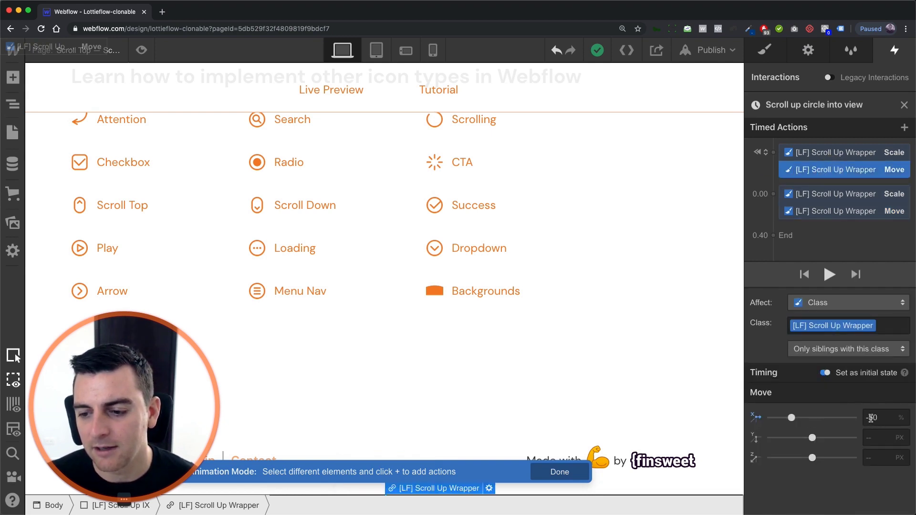
click(831, 213)
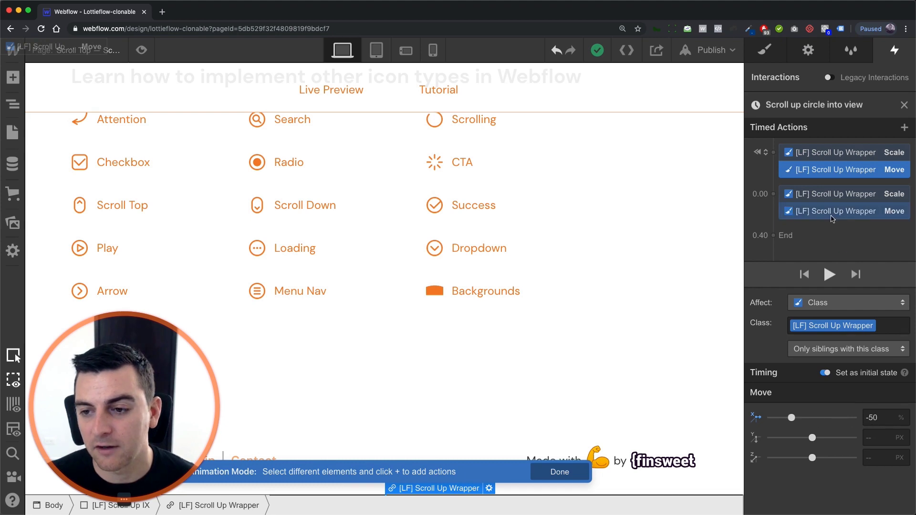
Step: Check the wrapper's -50% Move transform under Style, then return to the Interactions panel
click(764, 51)
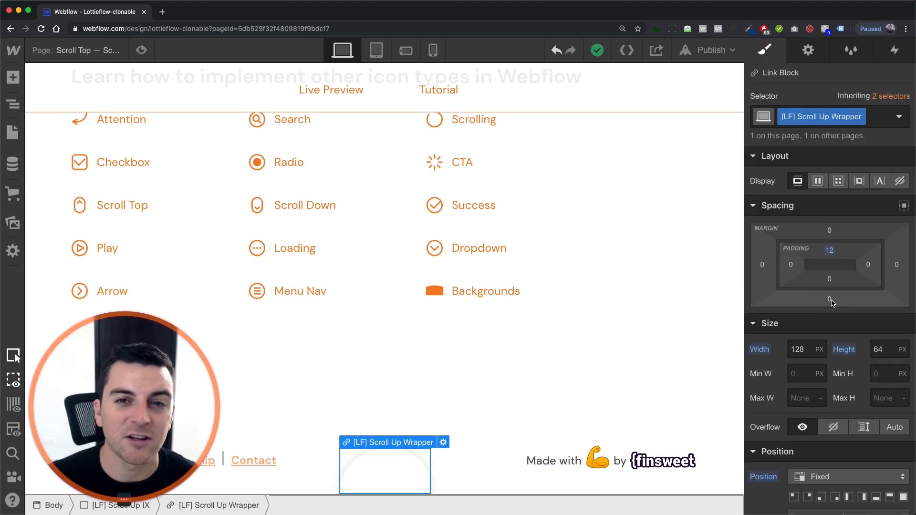
scroll(833, 303, down, 5)
scroll(833, 303, down, 10)
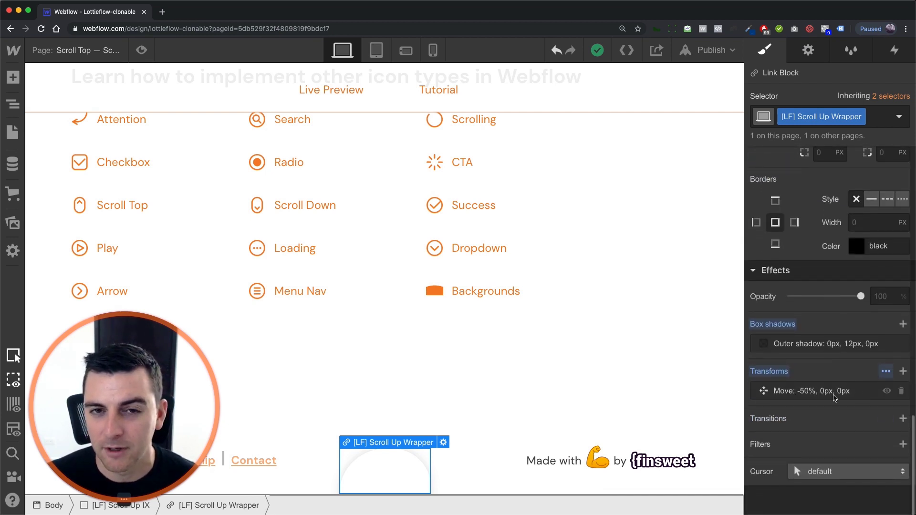
click(895, 50)
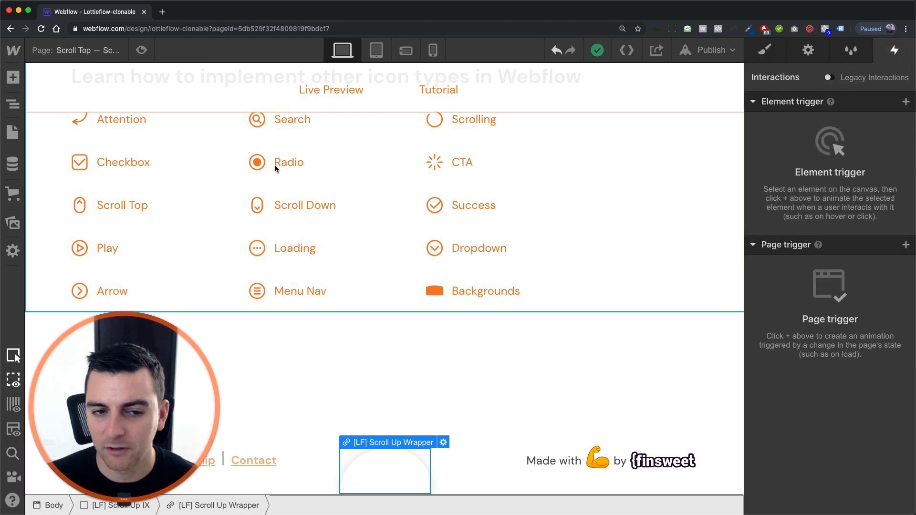
click(12, 104)
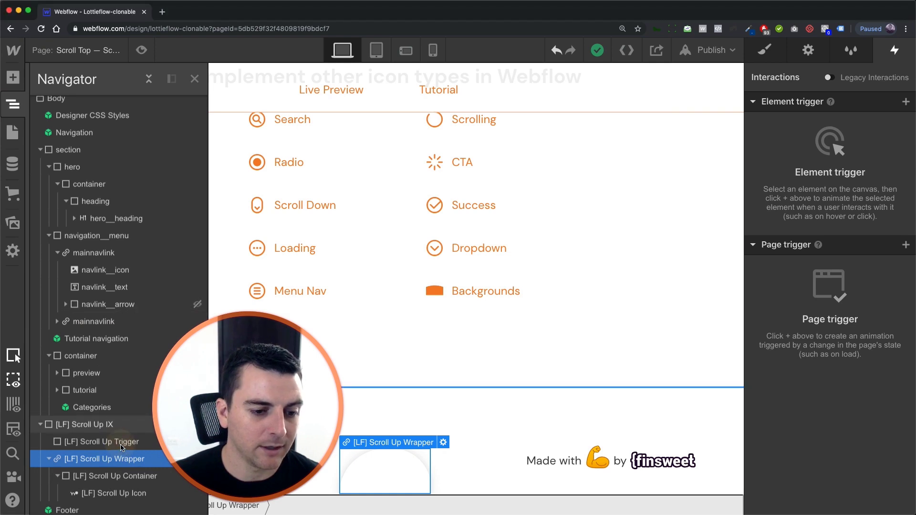
Step: Select [LF] Scroll Up Trigger and open its Scroll up circle into view animation
click(117, 441)
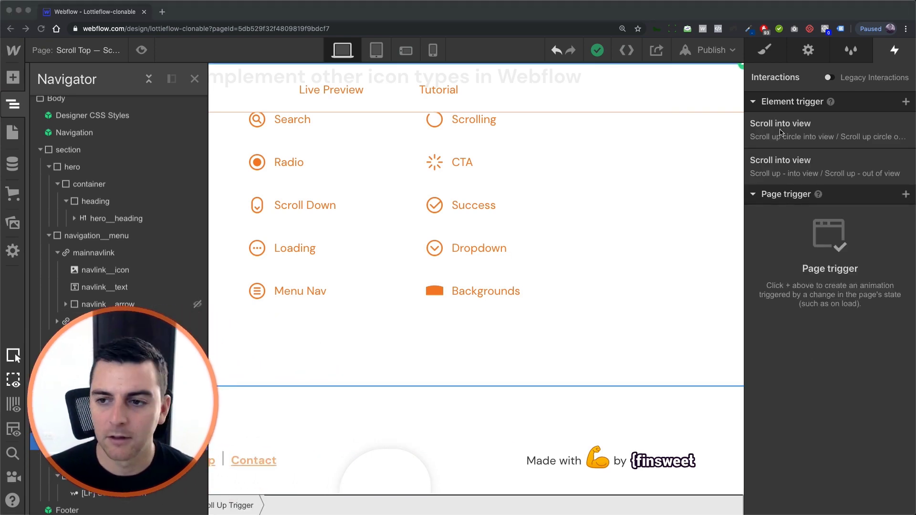
click(812, 140)
scroll(830, 214, down, 10)
scroll(839, 224, up, 2)
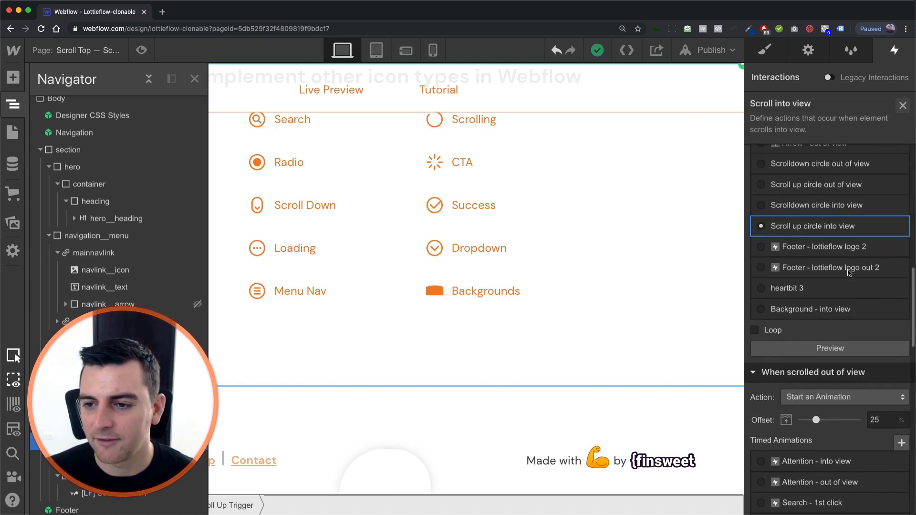
click(842, 227)
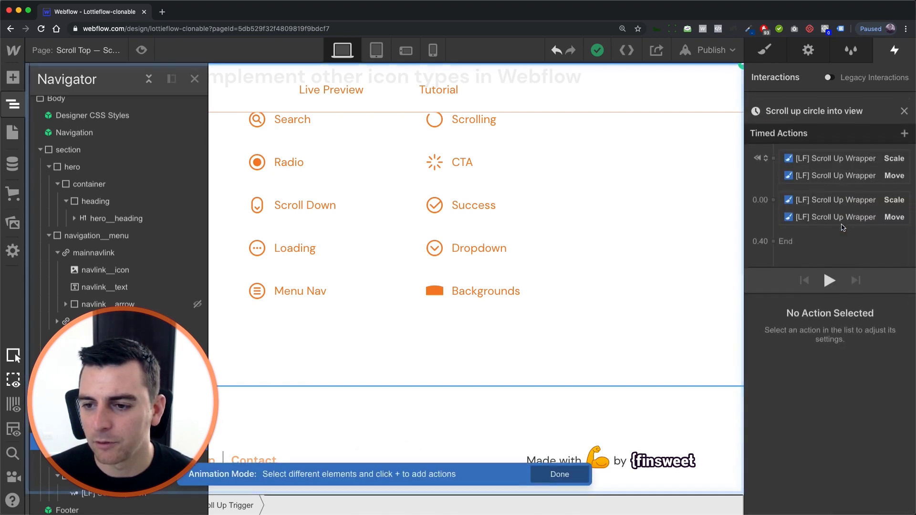
Step: Delete the initial-state and 0.00 Move actions, leaving only the Scale actions
click(880, 169)
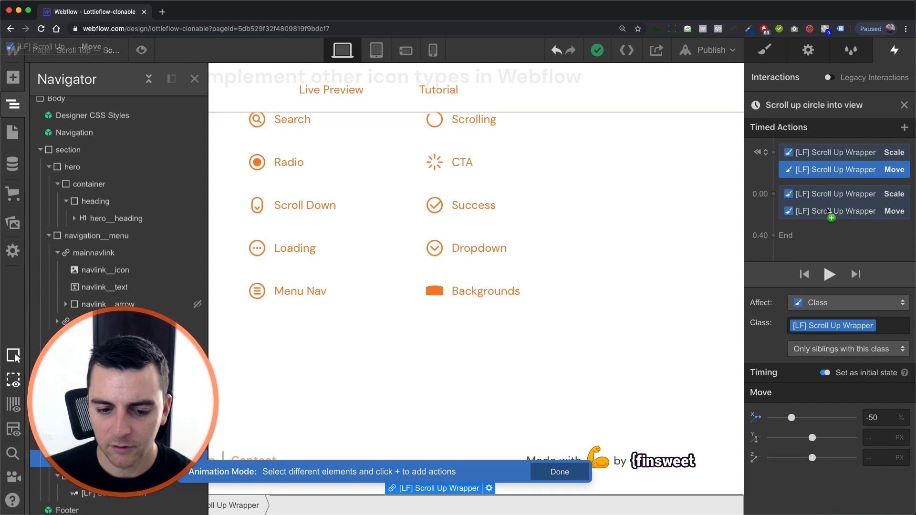
key(Delete)
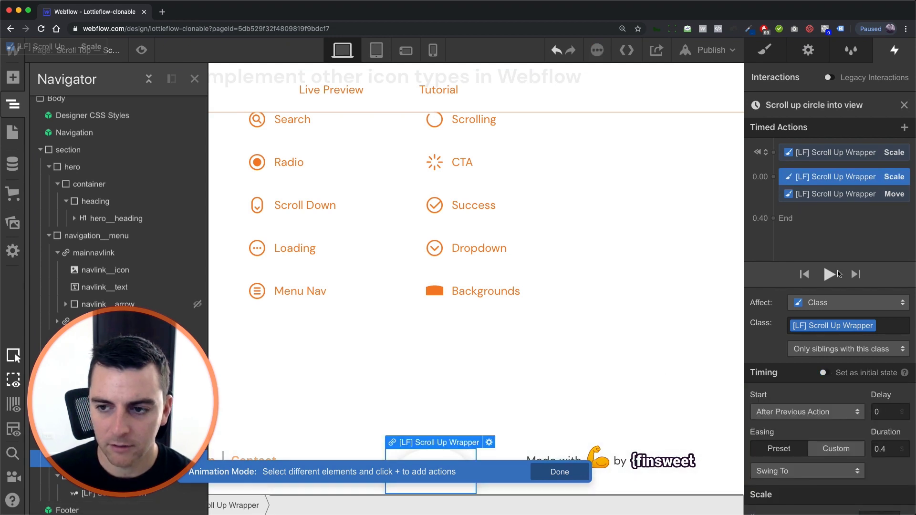
click(884, 194)
key(Delete)
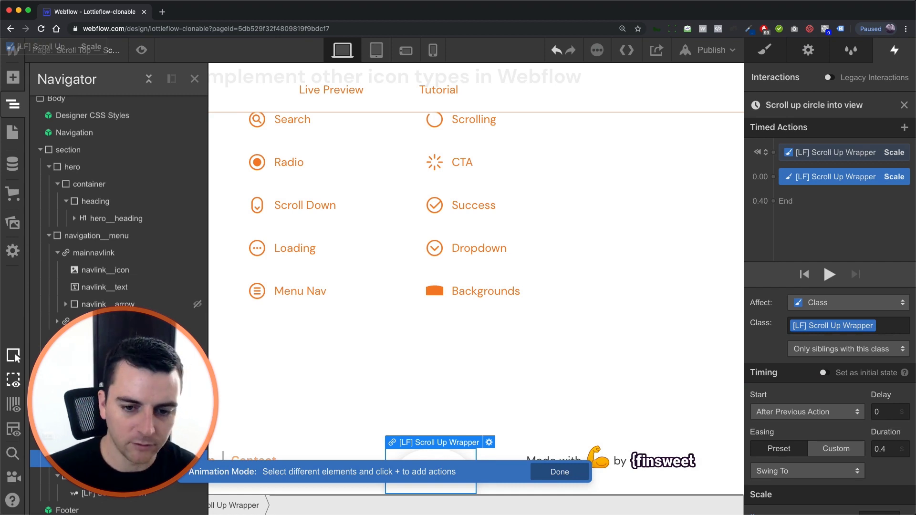
Step: Undo the Move deletions, review the Move and Scale actions' values, then close the editor
key(super+z)
key(super+z)
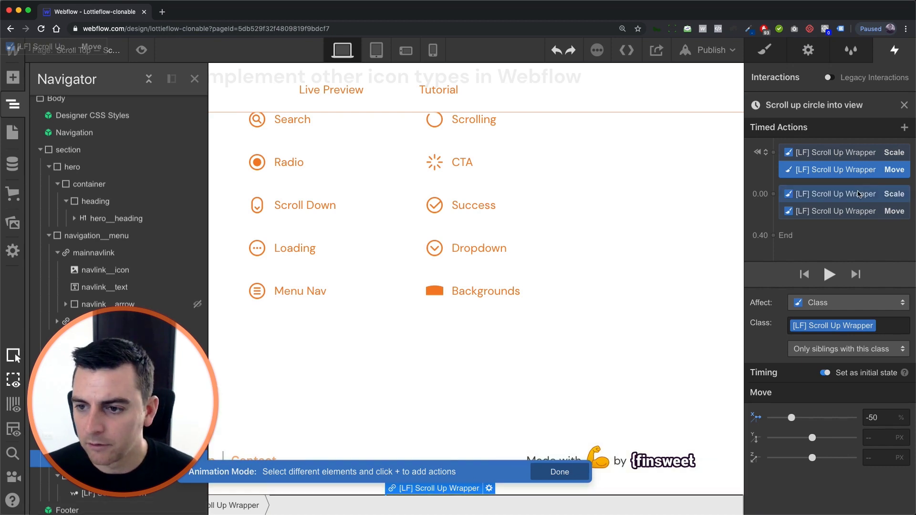
click(856, 211)
scroll(867, 347, down, 1)
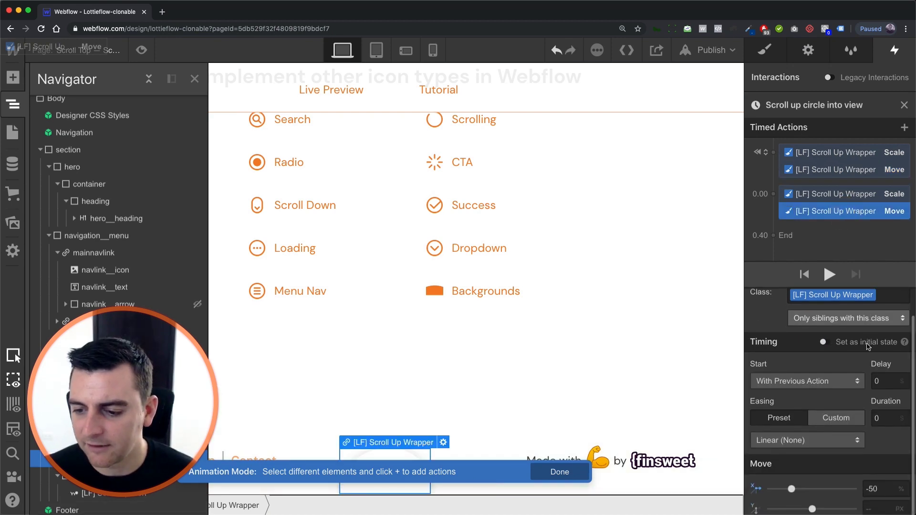
click(882, 194)
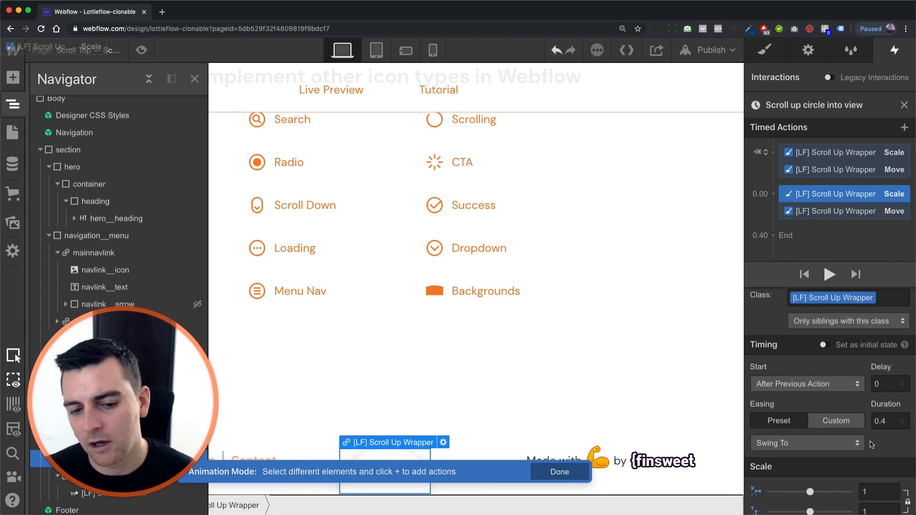
click(878, 153)
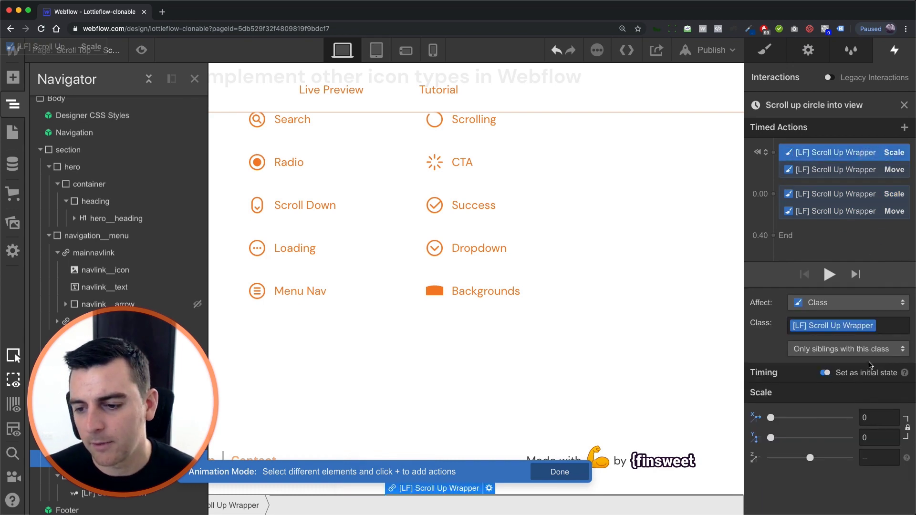
click(879, 192)
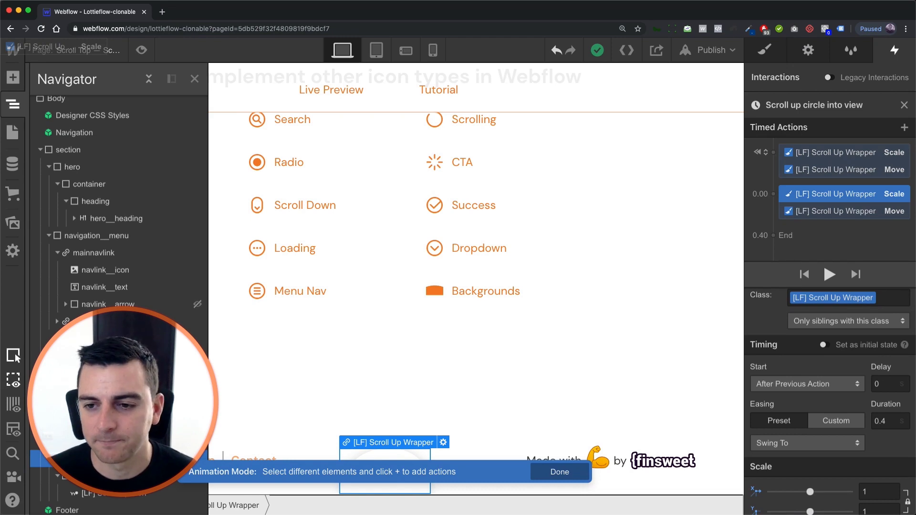
click(904, 105)
scroll(802, 274, down, 3)
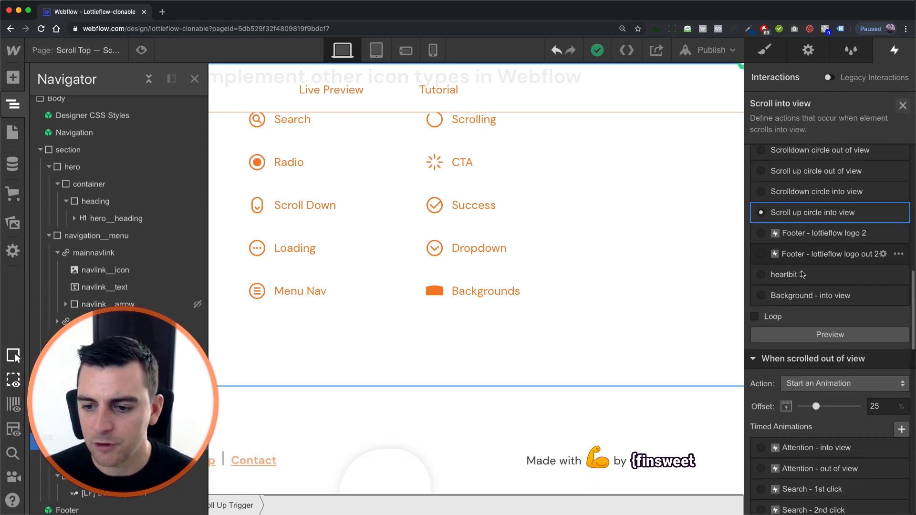
scroll(802, 277, down, 15)
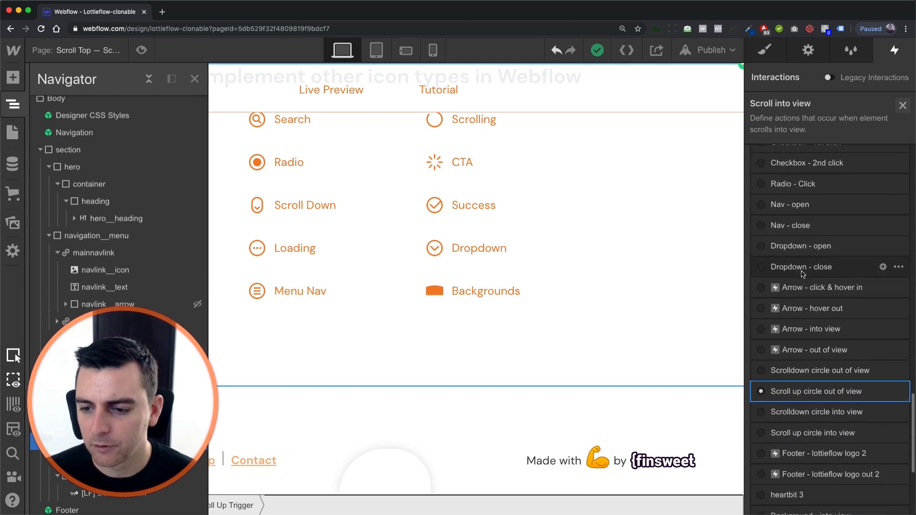
click(796, 292)
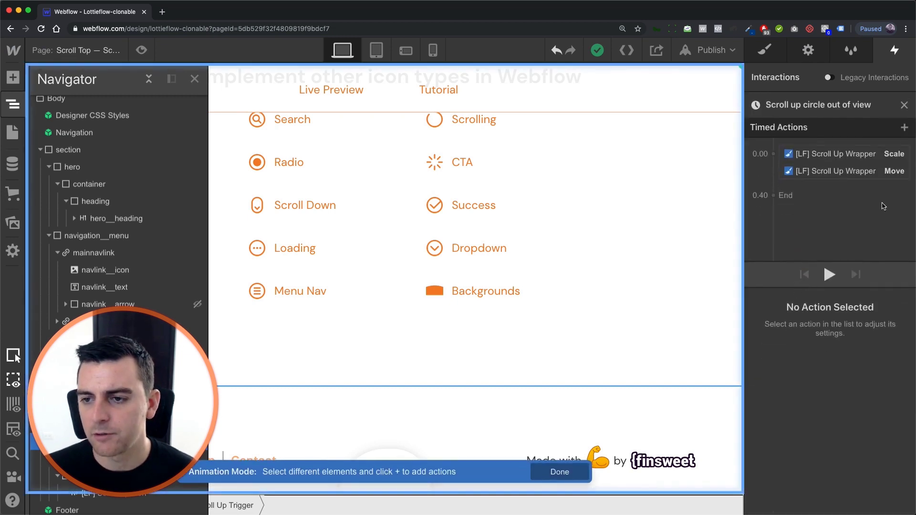
click(875, 154)
scroll(877, 464, down, 1)
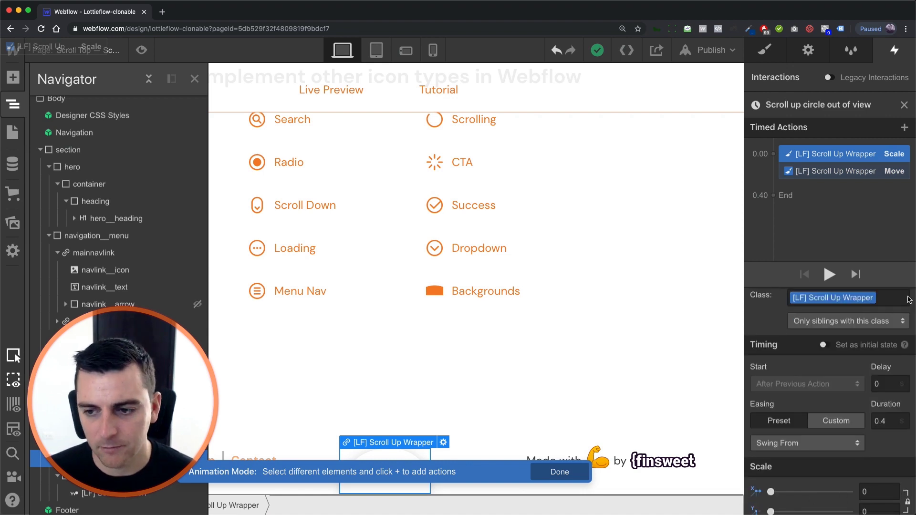
click(885, 176)
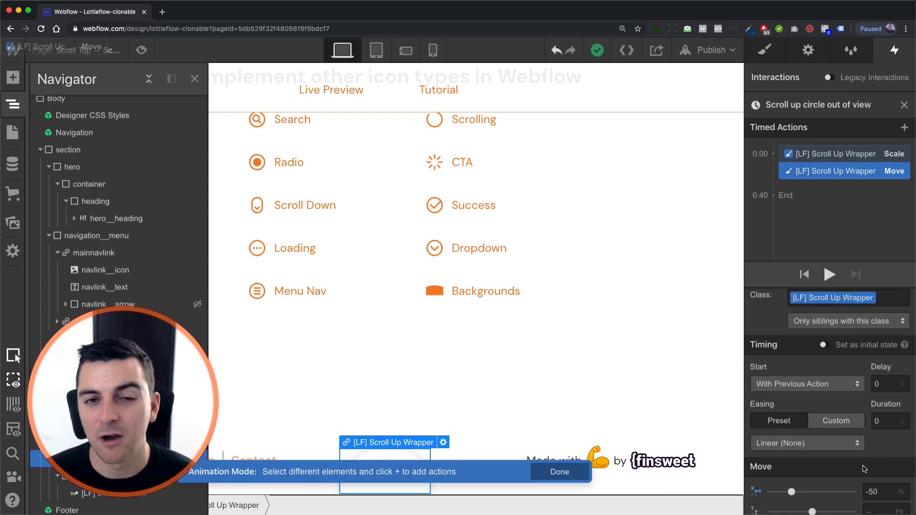
click(903, 105)
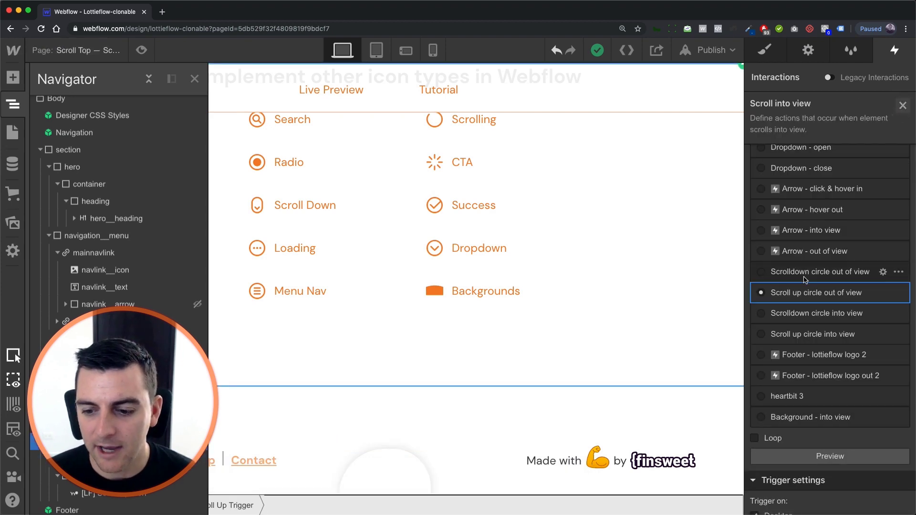
click(811, 334)
scroll(811, 358, down, 8)
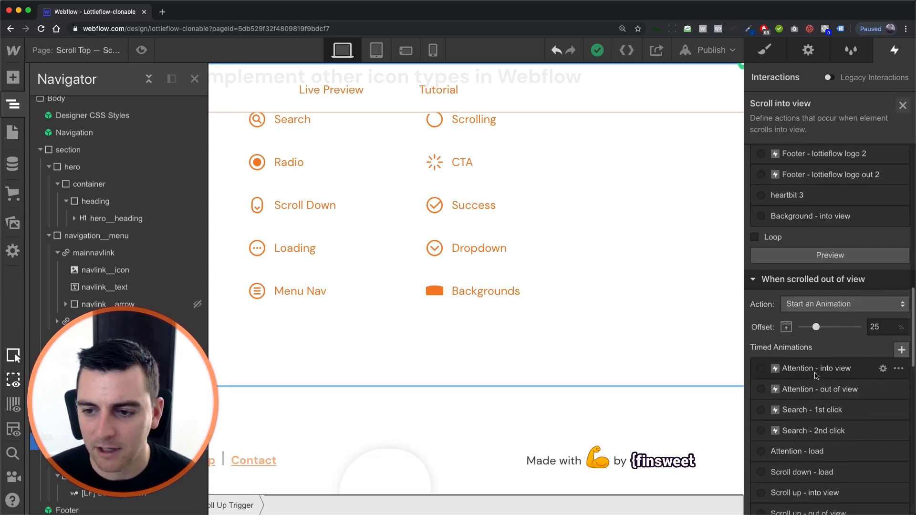
scroll(811, 381, up, 4)
click(797, 442)
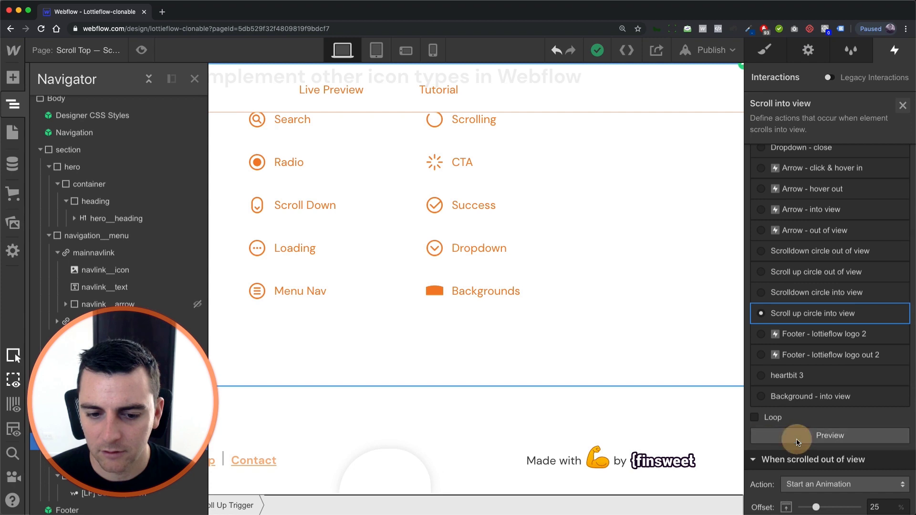
click(797, 441)
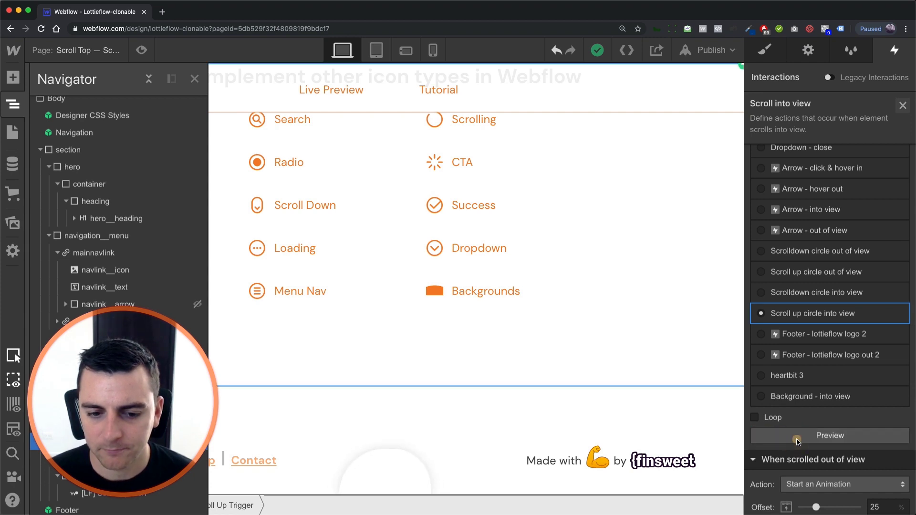
click(797, 439)
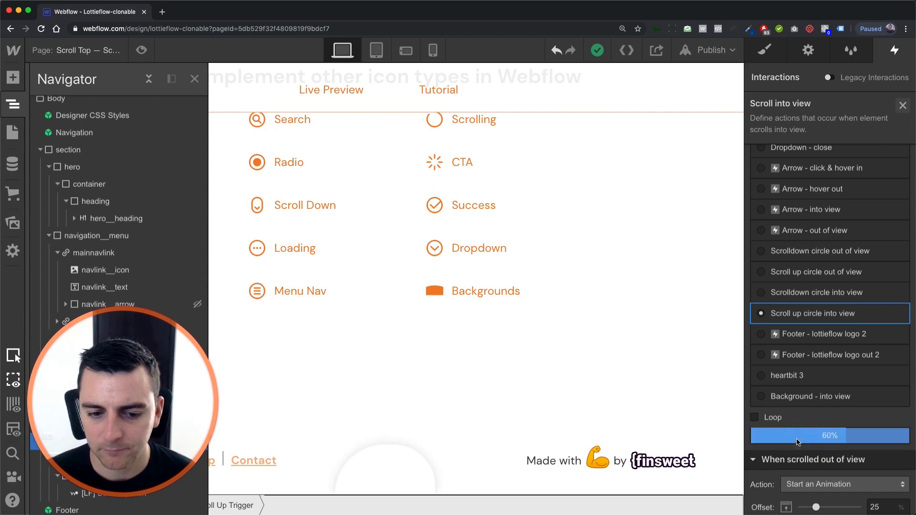
click(902, 106)
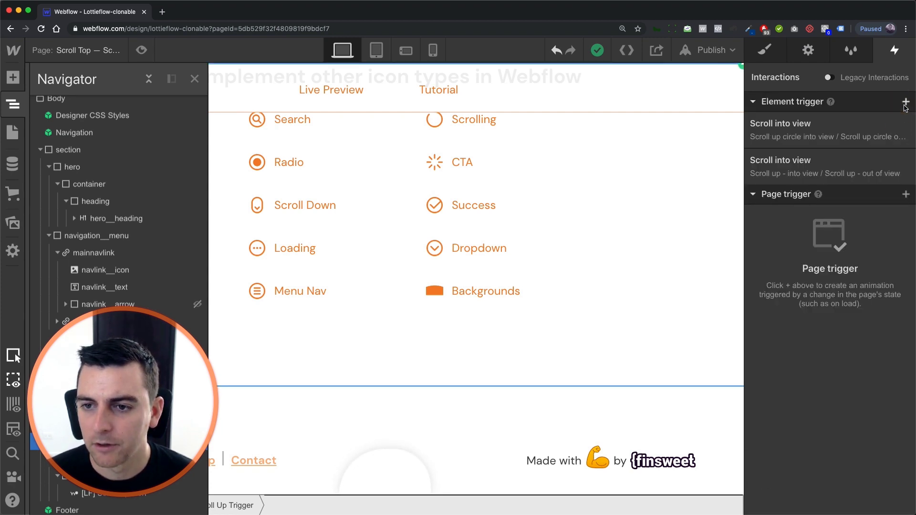
Step: Open the second trigger's Scroll up - into view animation and inspect the icon's first Lottie action
click(819, 174)
scroll(796, 291, down, 3)
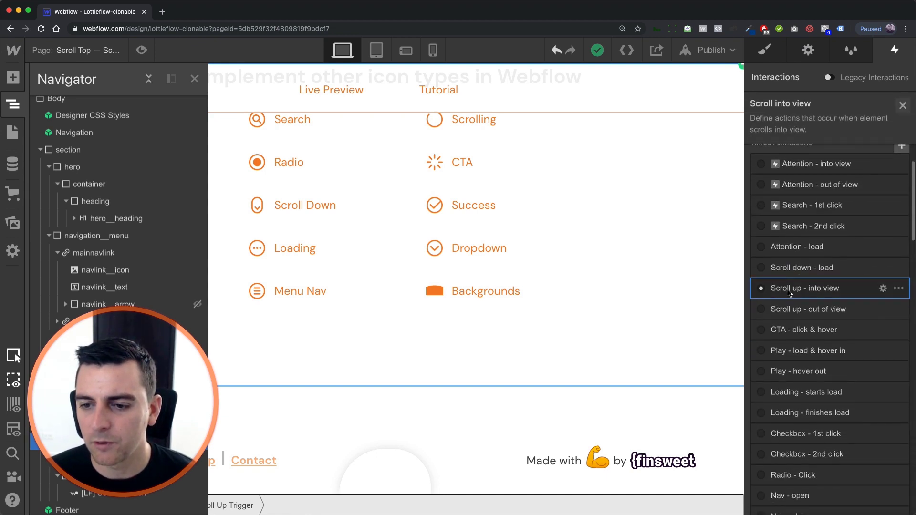
click(838, 289)
click(841, 153)
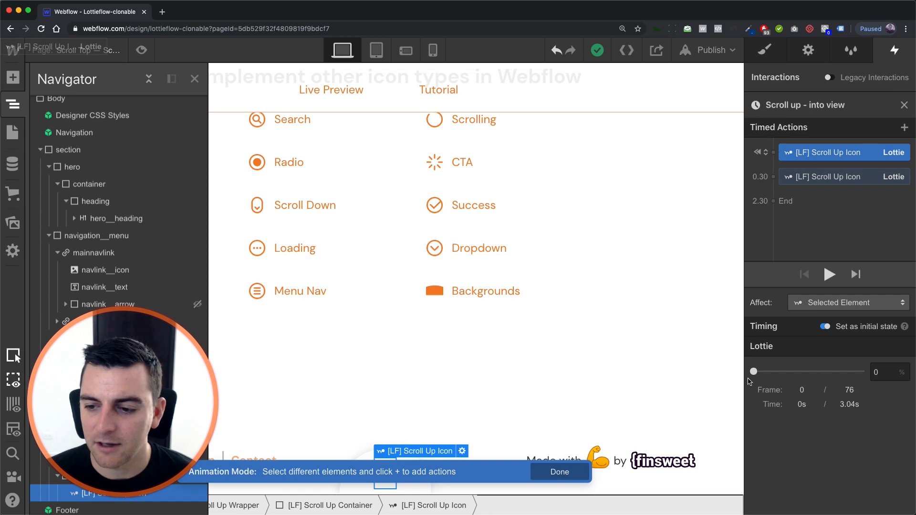
click(425, 490)
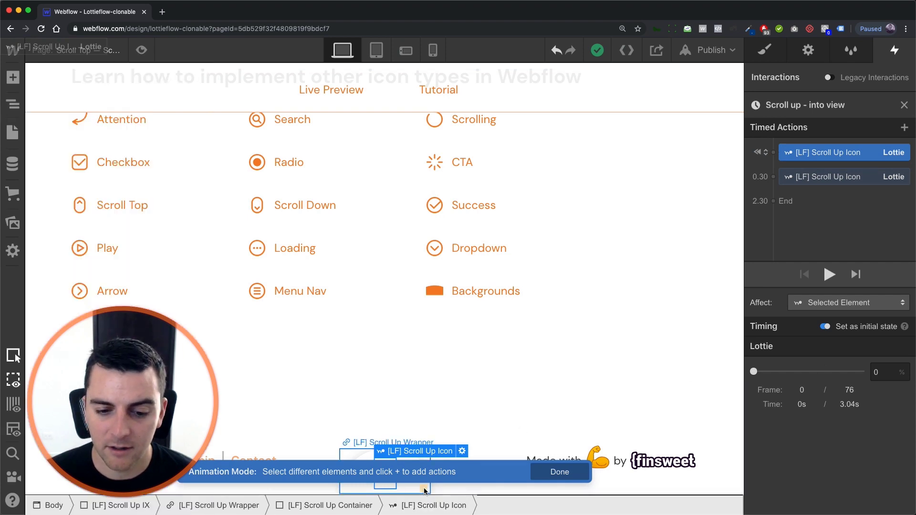
click(424, 490)
Step: Give the [LF] Scroll Up Wrapper a 70 px bottom margin
click(756, 54)
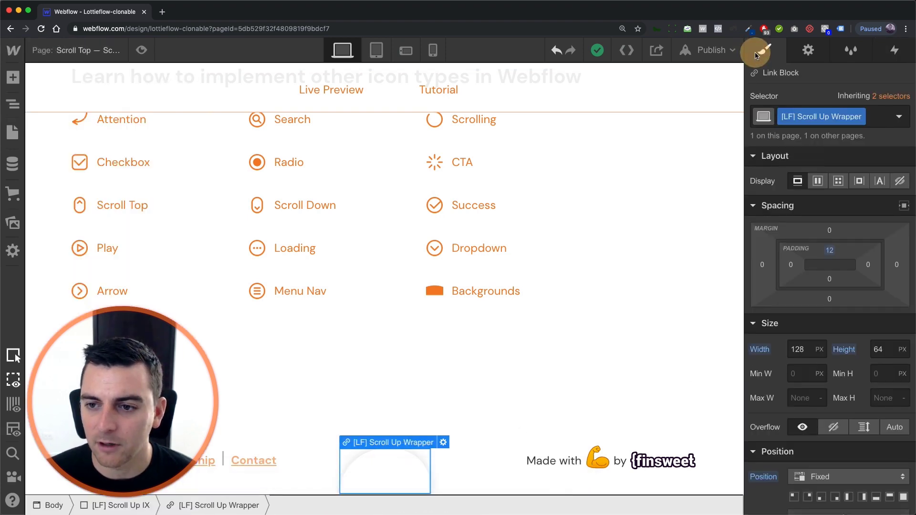
click(829, 299)
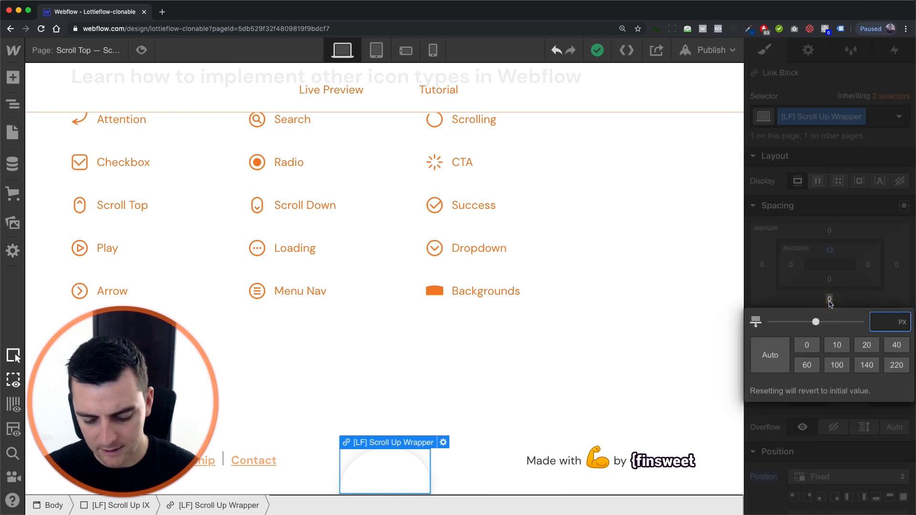
text(70)
key(Return)
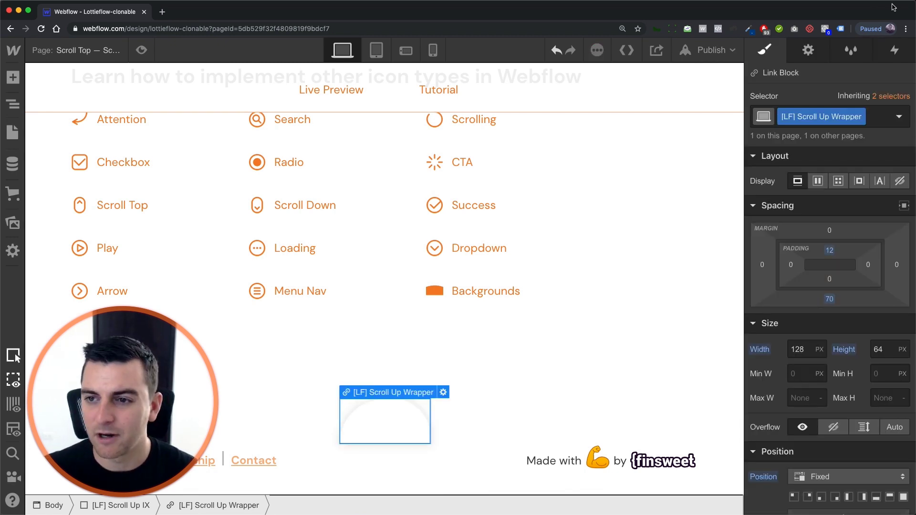
Step: Return to Interactions and reselect [LF] Scroll Up Trigger in the Navigator
click(895, 50)
click(10, 106)
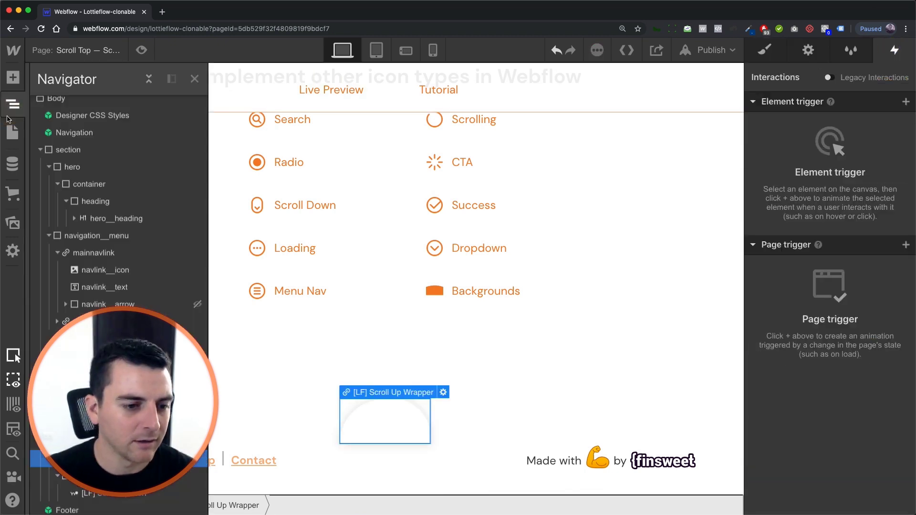
drag(126, 373, 241, 379)
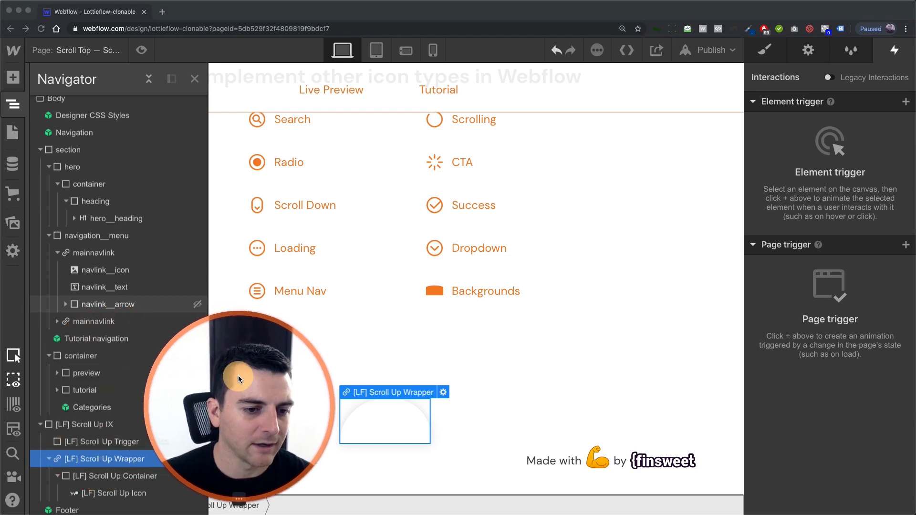
click(96, 441)
drag(203, 415, 84, 416)
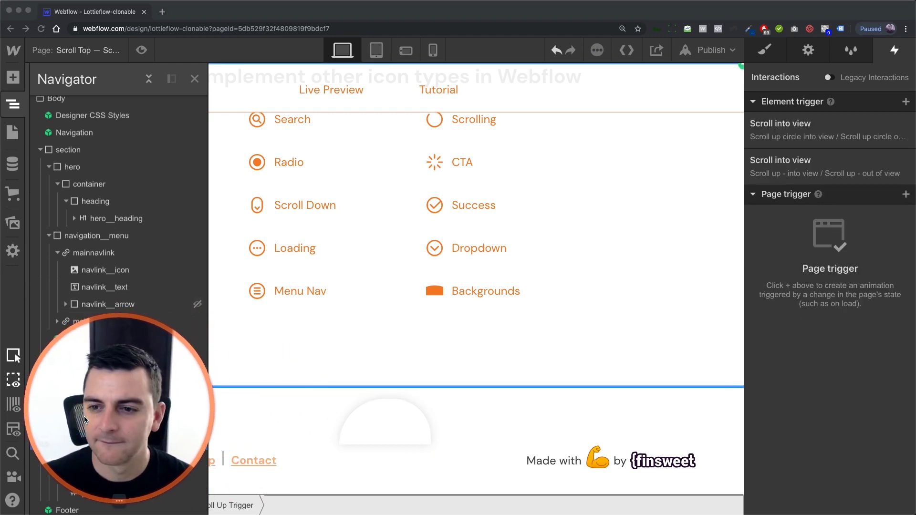
Step: Open Scroll up - into view and select the second Lottie action starting at 0.30
click(775, 172)
click(824, 372)
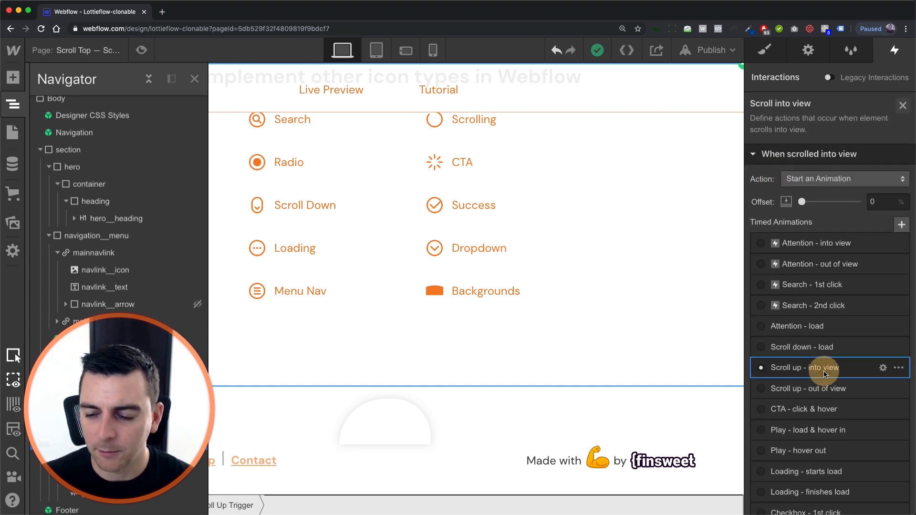
click(855, 150)
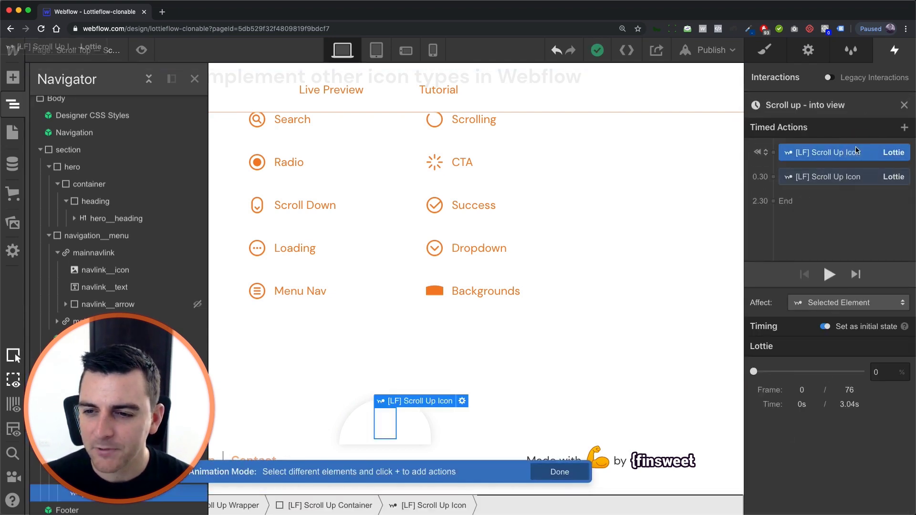
click(841, 179)
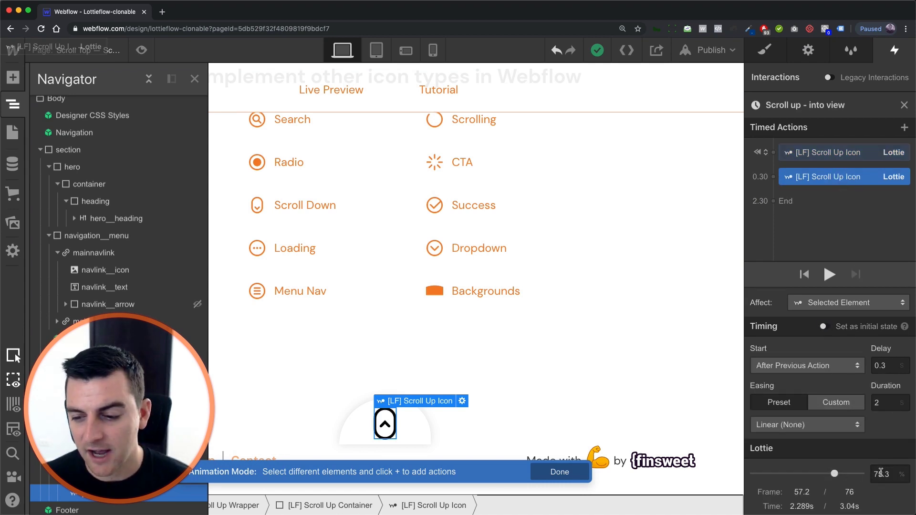
Step: Scrub the icon's Lottie preview, then play the animation running to 75% over 2 s
drag(880, 474, 781, 473)
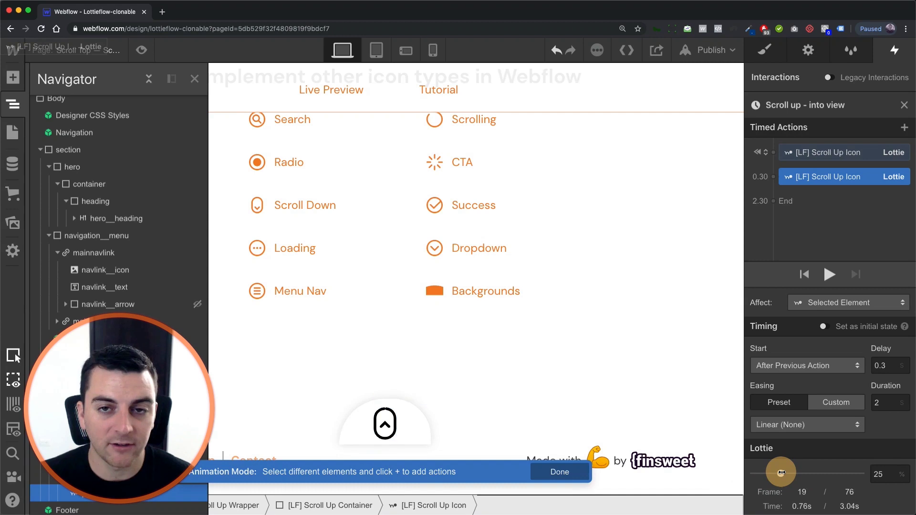
drag(794, 469, 807, 467)
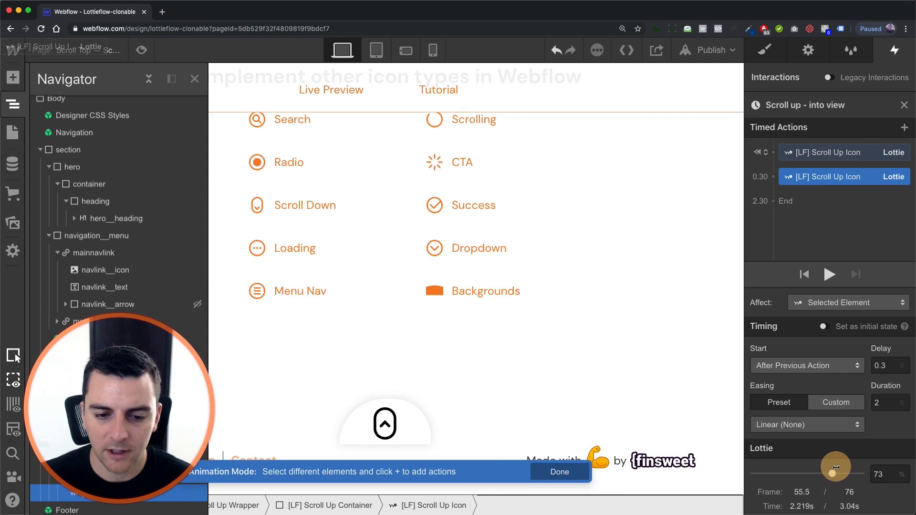
mouse_move(842, 467)
mouse_down()
mouse_move(859, 469)
mouse_move(831, 474)
mouse_up()
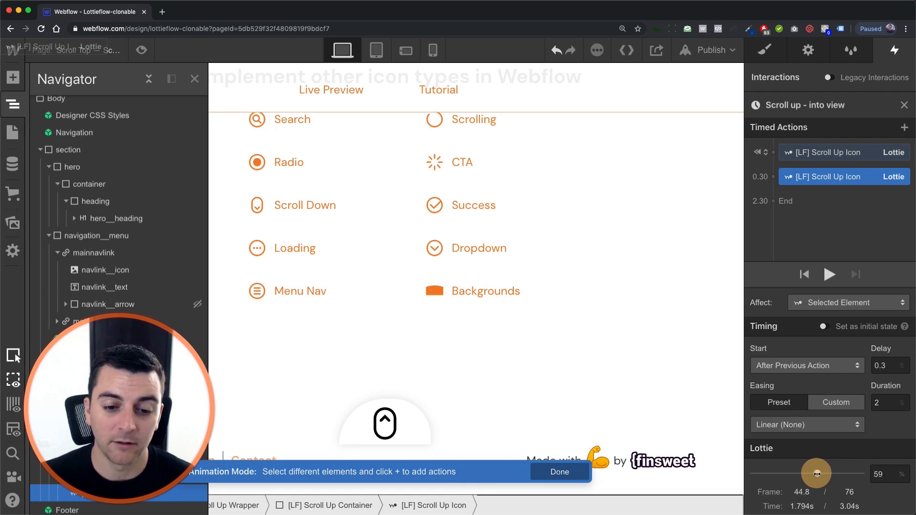
drag(814, 473, 834, 474)
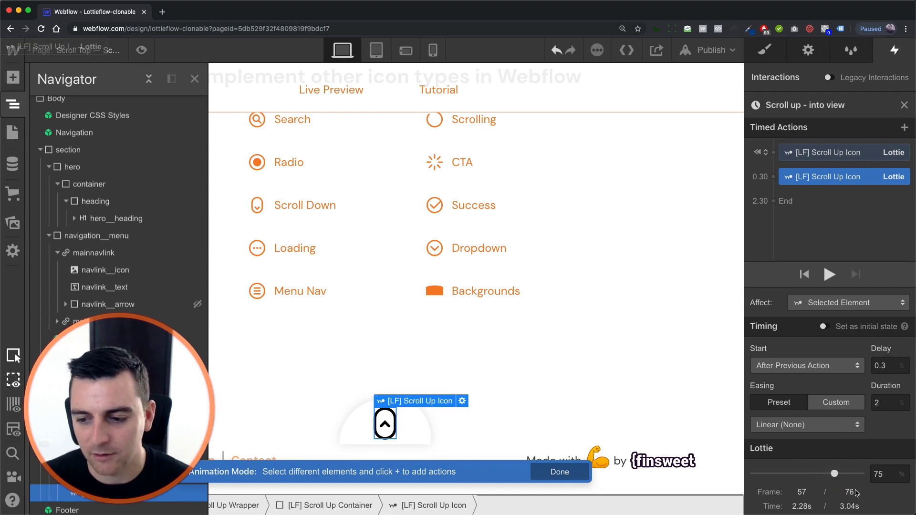
click(826, 279)
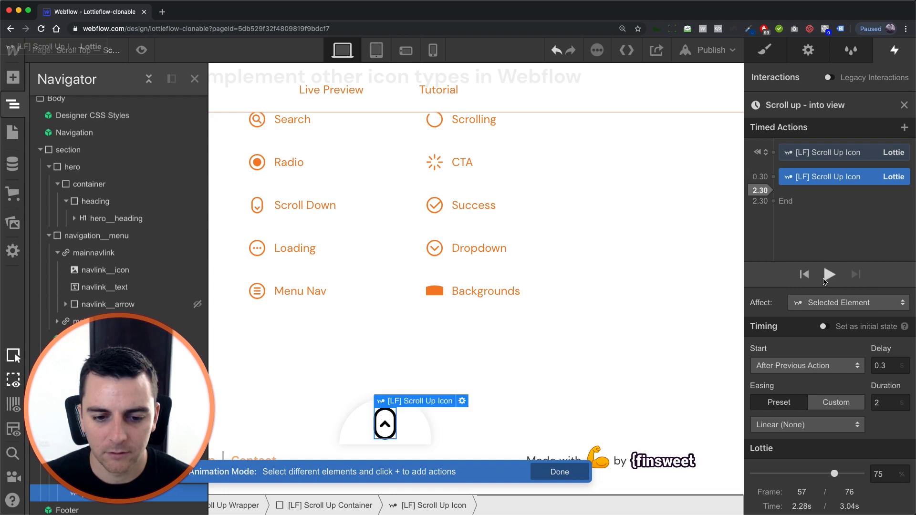
click(904, 105)
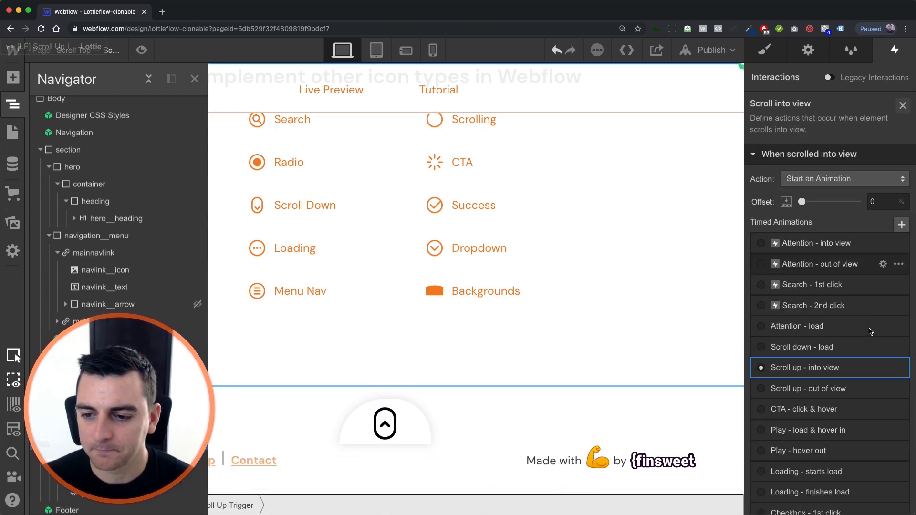
scroll(871, 331, down, 10)
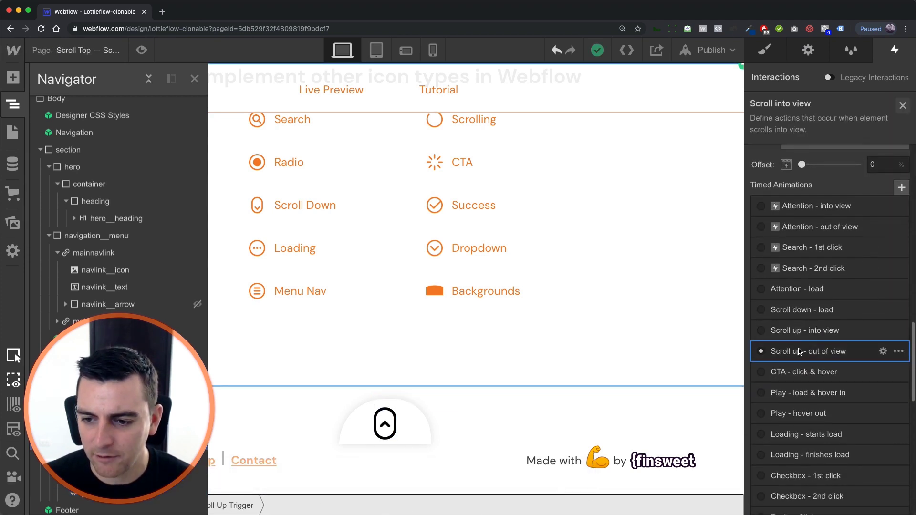
click(883, 352)
click(829, 155)
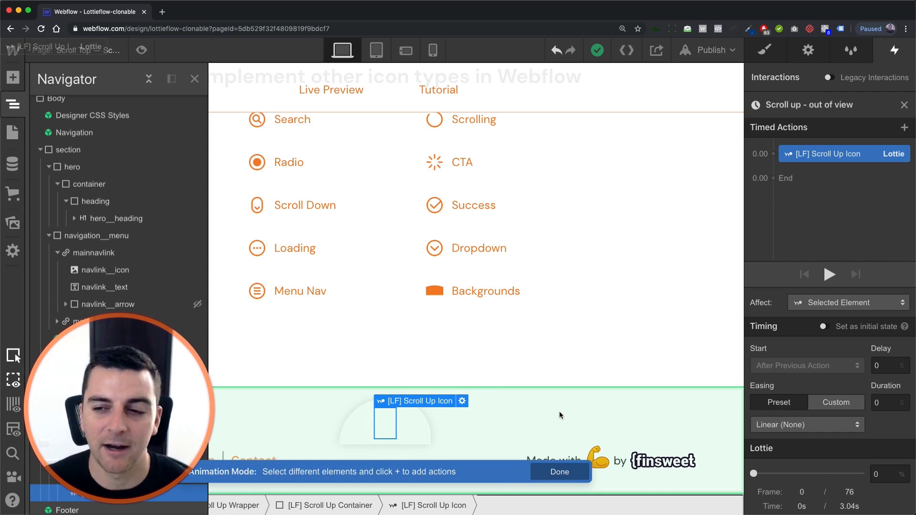
click(904, 105)
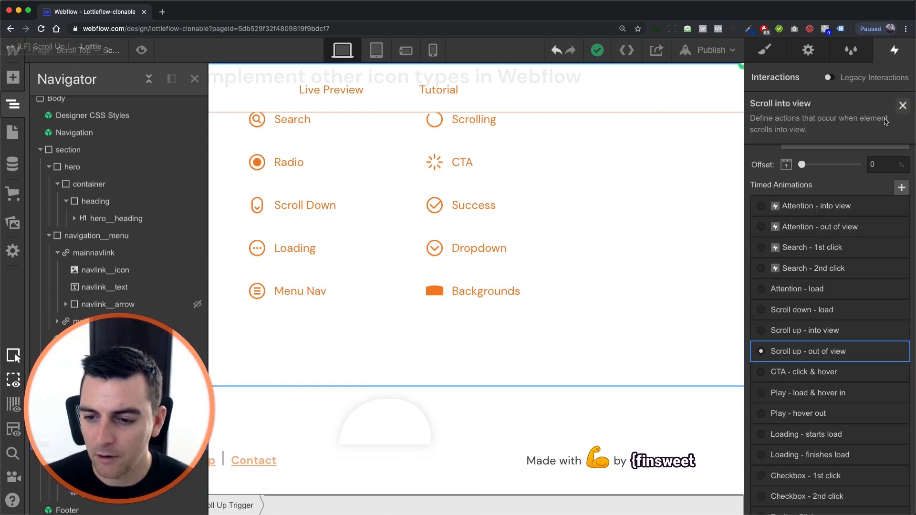
scroll(854, 244, down, 15)
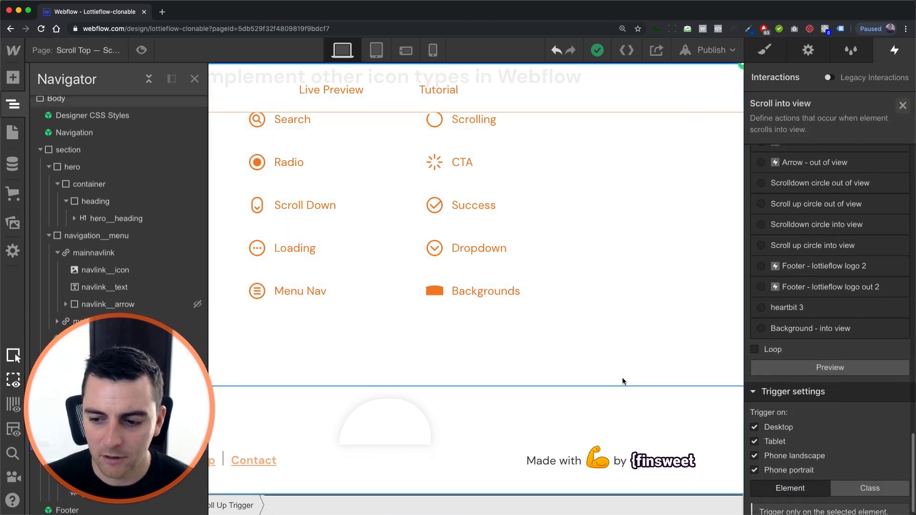
Step: Set the Scroll Up Wrapper's bottom margin back to 0 and preview the page
double_click(393, 411)
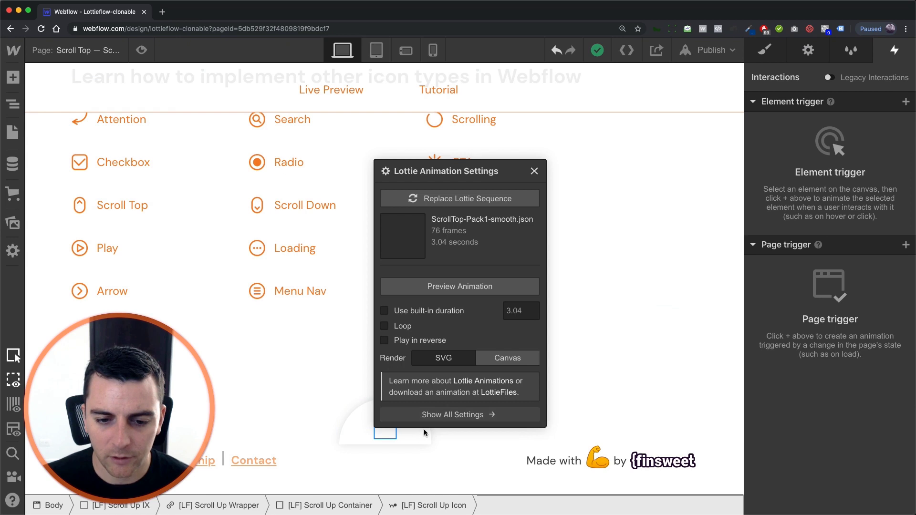
click(533, 171)
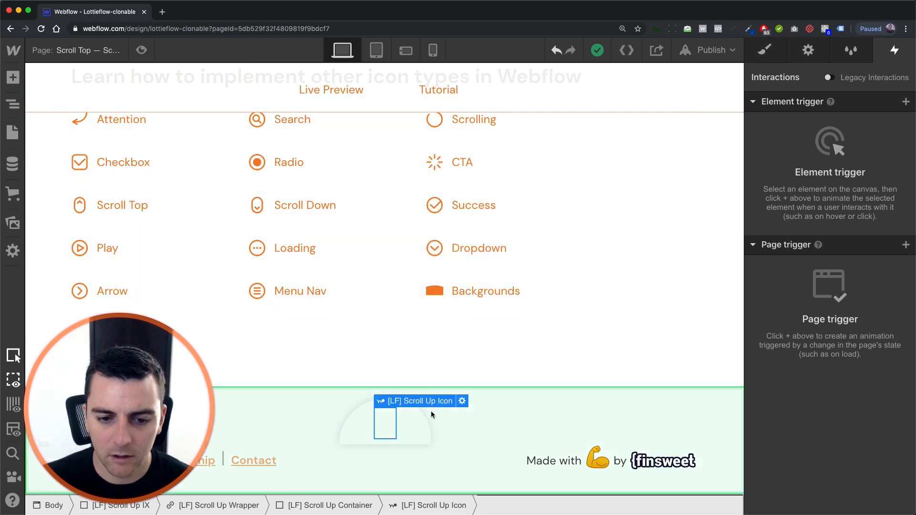
click(422, 441)
click(765, 51)
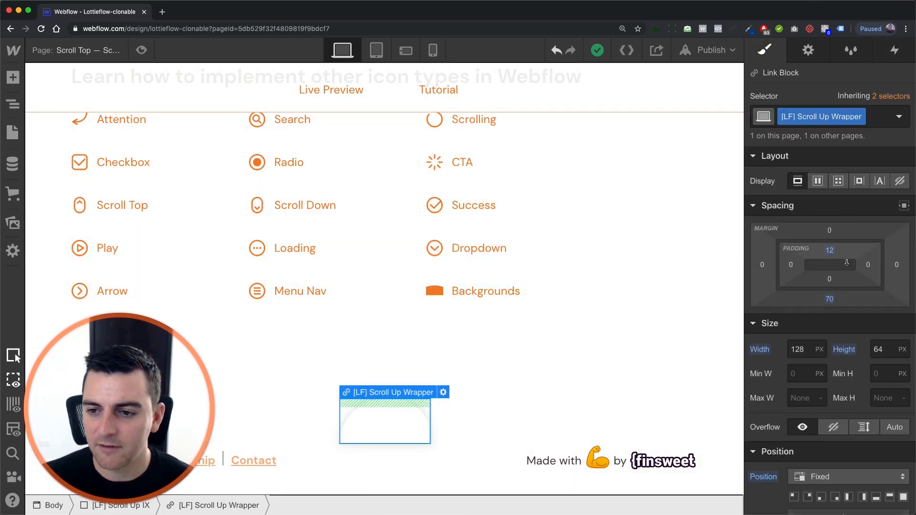
click(830, 299)
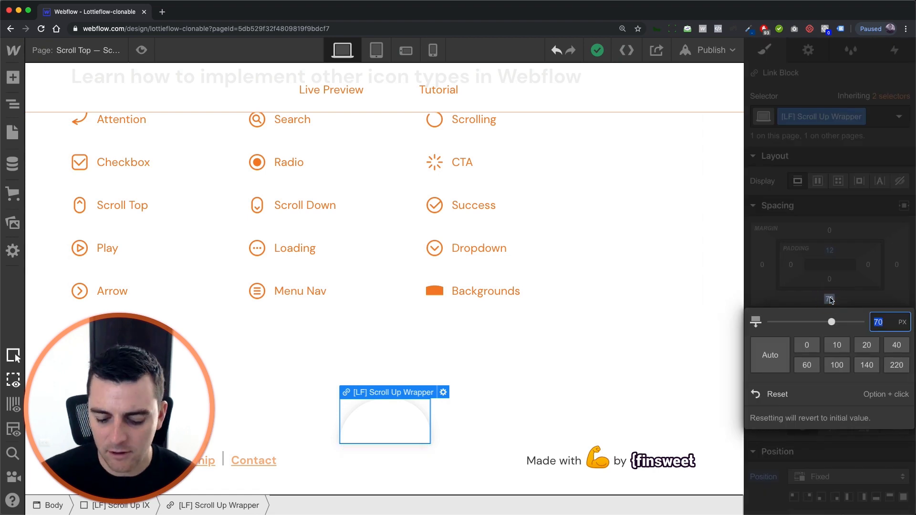
text(0)
key(Return)
click(140, 50)
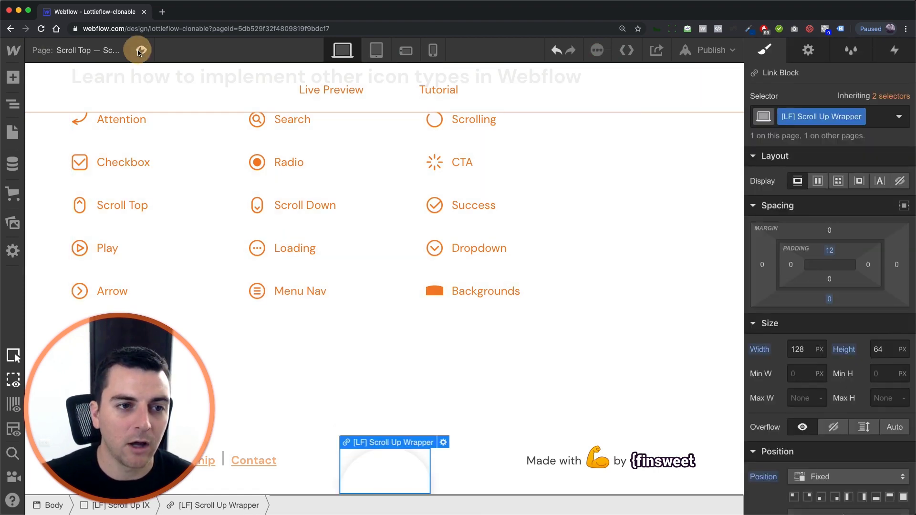
Step: In preview, scroll to the footer and use the scroll-up Lottie icon to return upward
scroll(423, 182, down, 2)
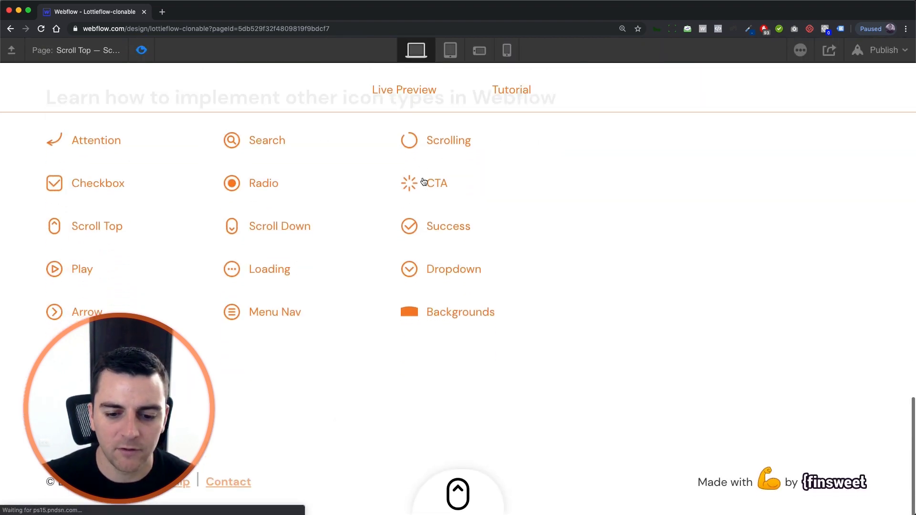
click(452, 498)
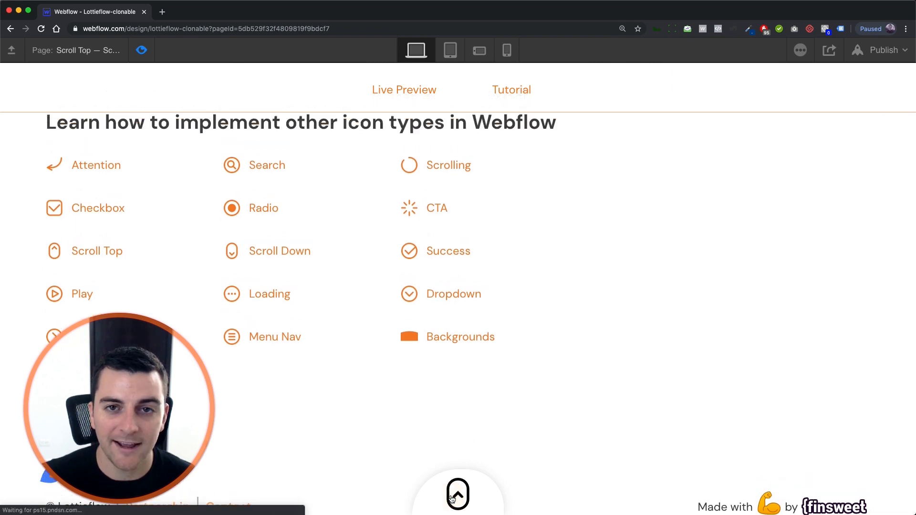